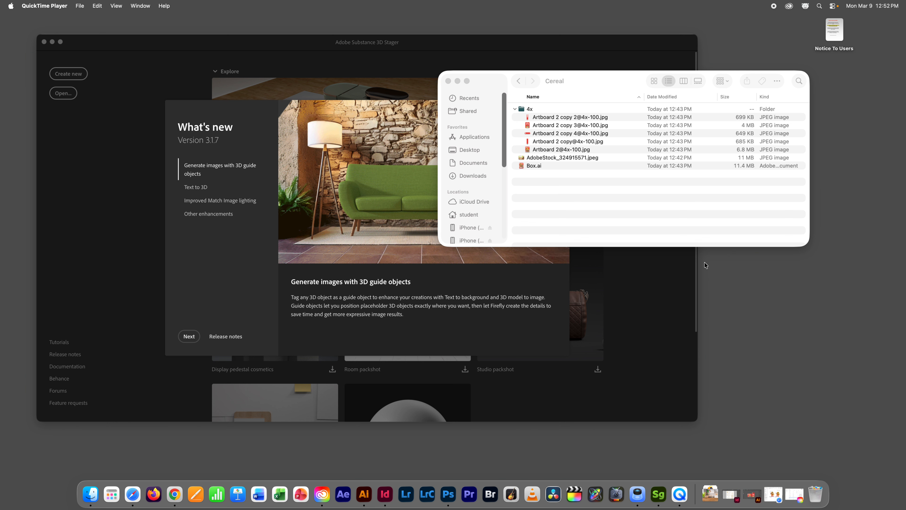
# - Open Box.ai in Illustrator and look through the exported artboard JPEGs in the Cereal folder's 4x subfolder
pyautogui.doubleClick(535, 166)
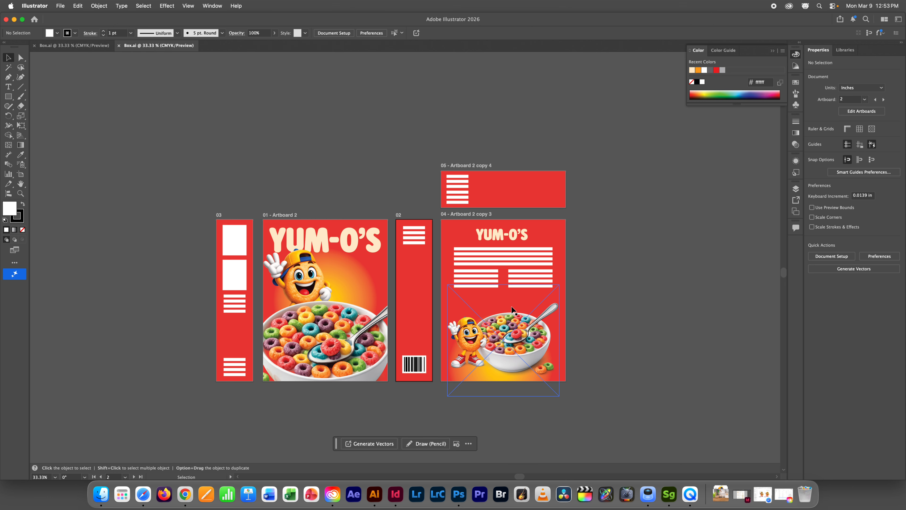
pyautogui.click(101, 489)
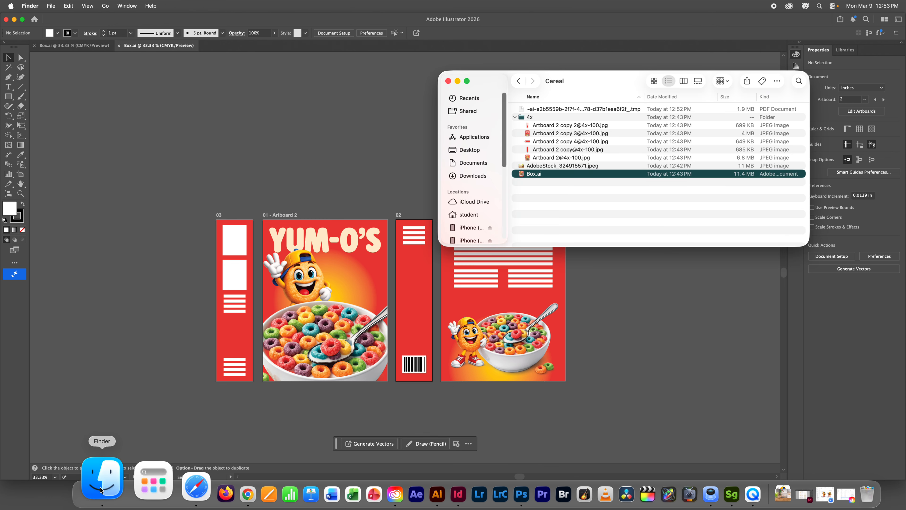
pyautogui.click(547, 125)
pyautogui.click(548, 134)
pyautogui.click(547, 142)
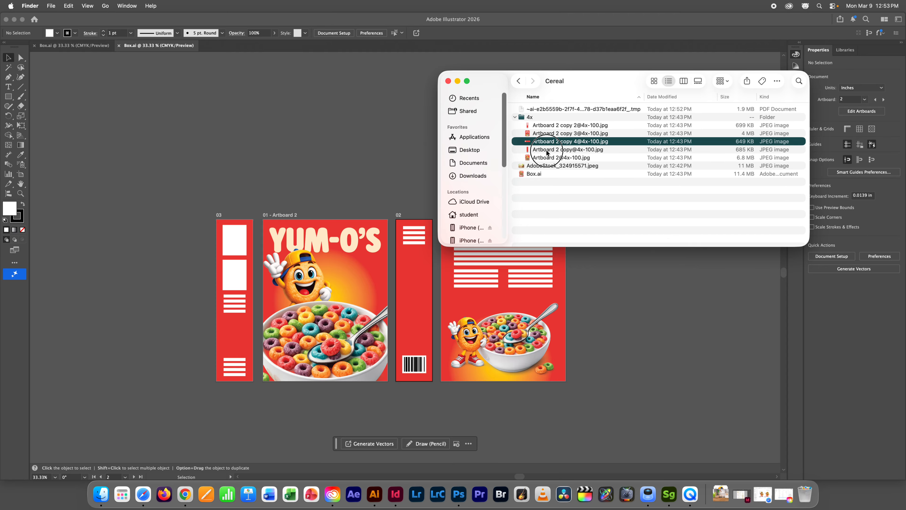
pyautogui.click(545, 150)
pyautogui.click(544, 159)
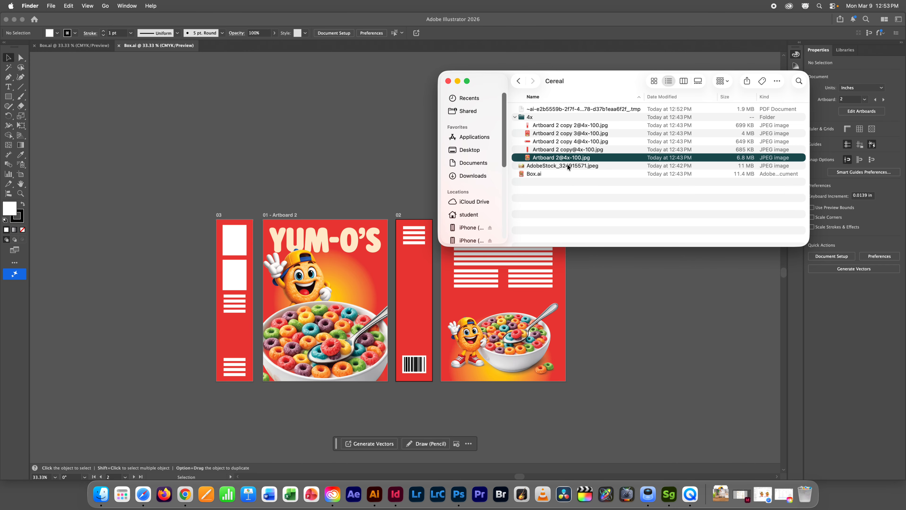
pyautogui.click(548, 134)
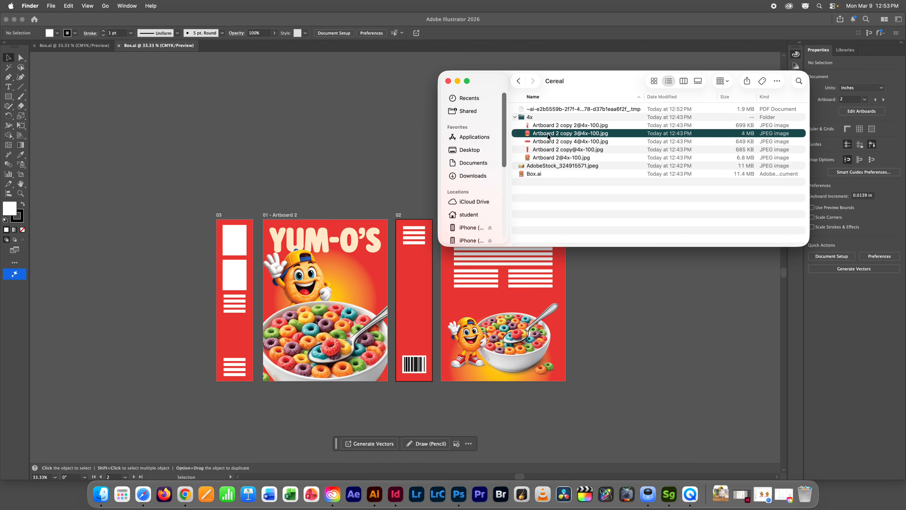
pyautogui.click(552, 125)
pyautogui.click(551, 149)
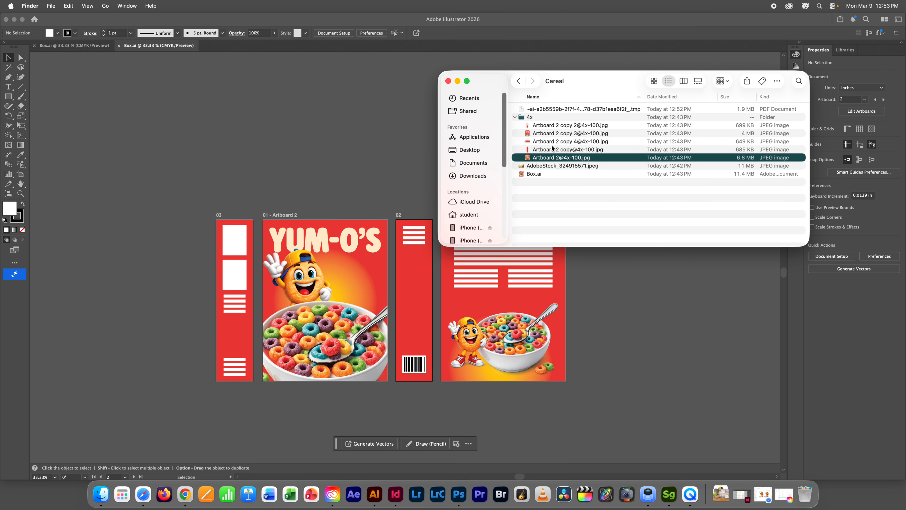
pyautogui.click(552, 142)
pyautogui.click(553, 149)
pyautogui.click(521, 141)
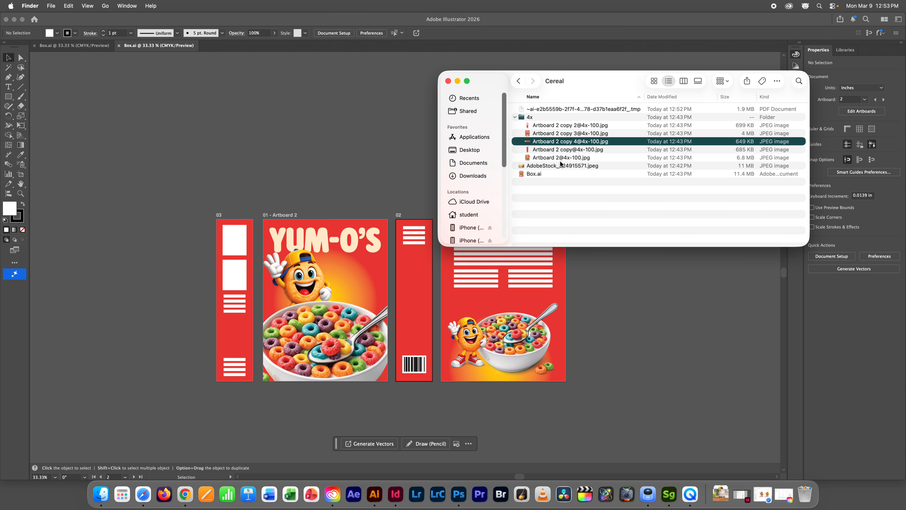
pyautogui.click(560, 224)
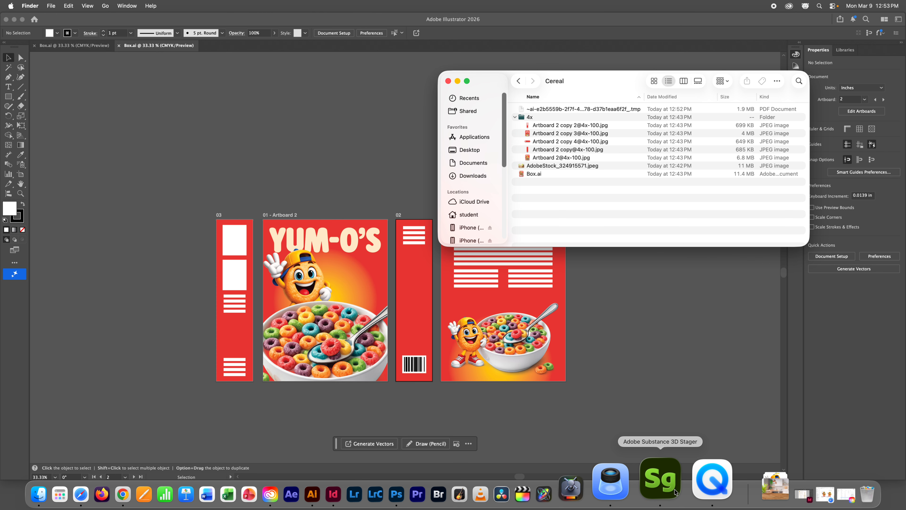
# - Launch Substance 3D Stager from the Creative Cloud apps list and dismiss its What's new window
pyautogui.click(788, 6)
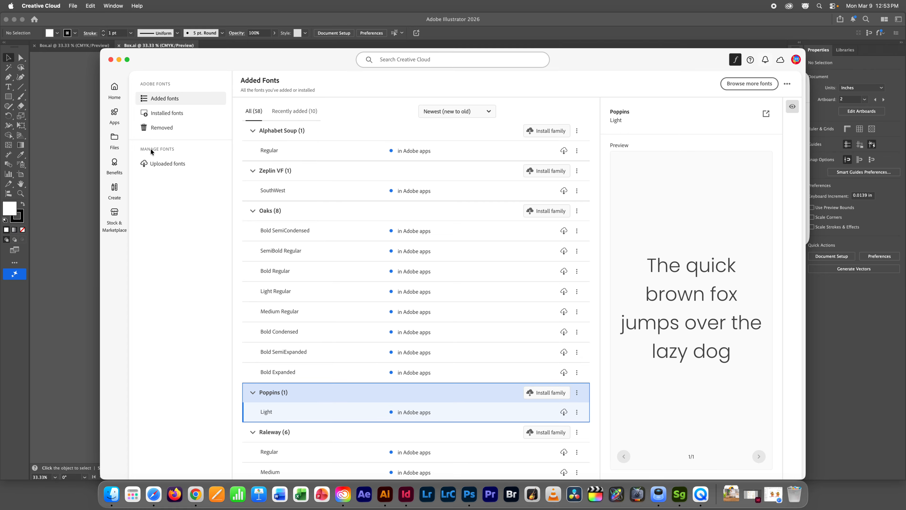
pyautogui.click(114, 115)
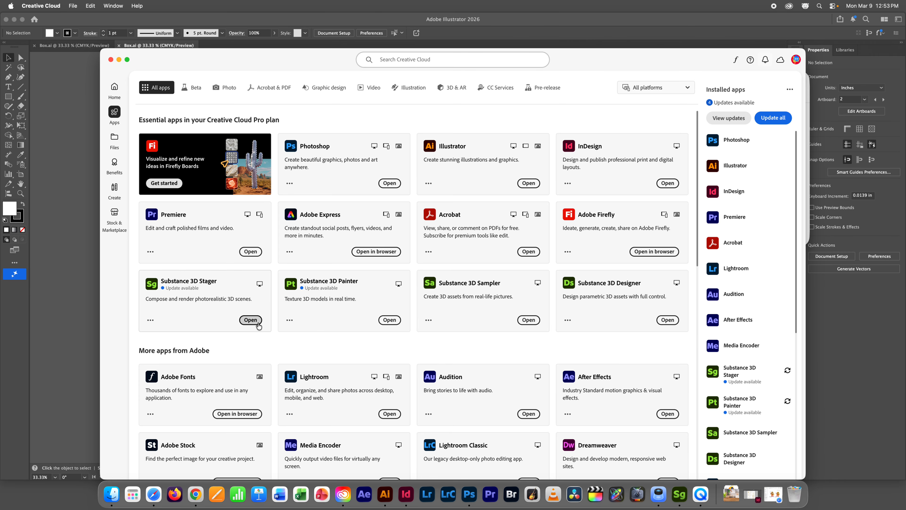
pyautogui.click(250, 320)
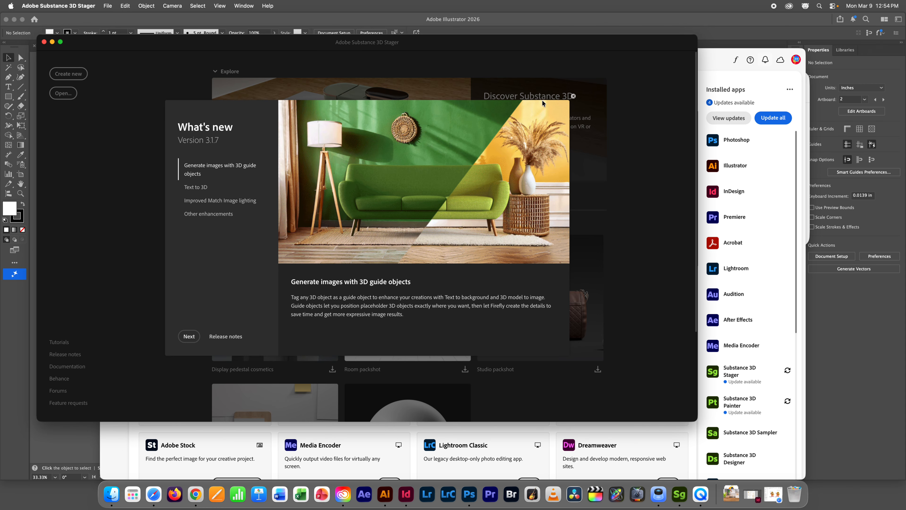
pyautogui.click(573, 96)
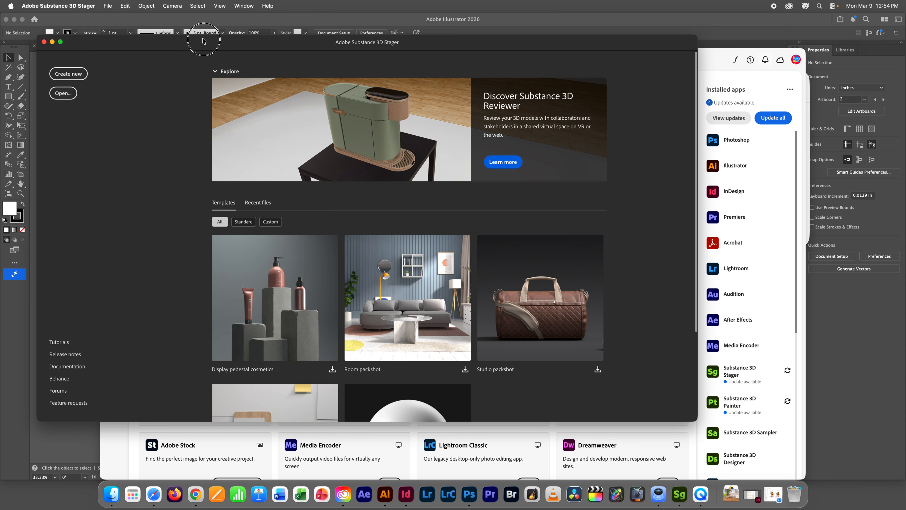
# - Enlarge the Stager window to fill the screen and create a new empty scene
pyautogui.moveTo(204, 42); pyautogui.dragTo(254, 50)
pyautogui.click(113, 50)
pyautogui.click(113, 50)
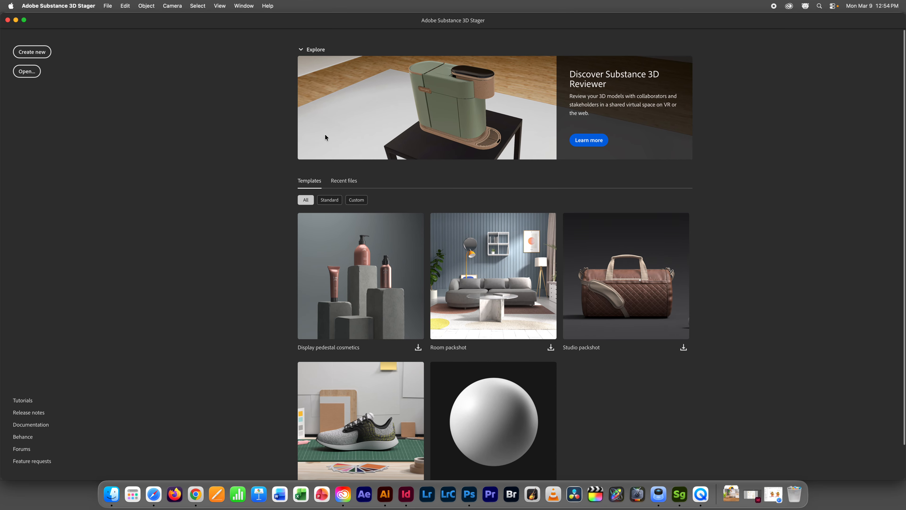
pyautogui.click(37, 55)
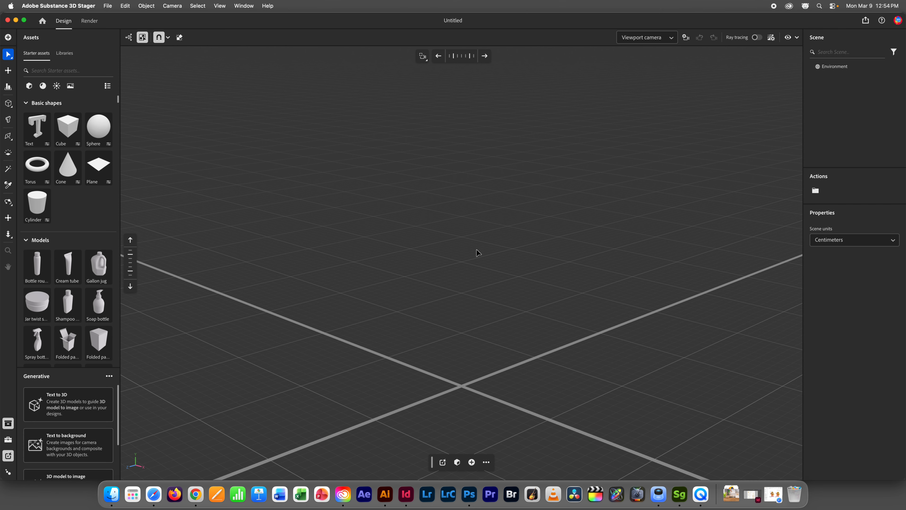
# - Select the environment and orbit the camera around the empty scene's ground grid
pyautogui.click(459, 257)
pyautogui.click(442, 260)
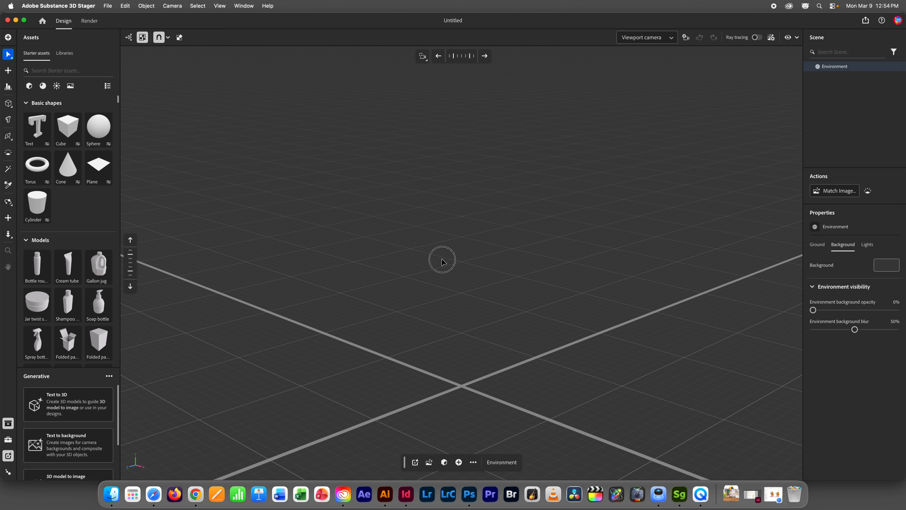
pyautogui.moveTo(369, 211); pyautogui.dragTo(605, 405)
pyautogui.moveTo(406, 188); pyautogui.dragTo(660, 432)
pyautogui.moveTo(296, 157); pyautogui.dragTo(622, 377)
pyautogui.click(461, 248)
pyautogui.moveTo(420, 227); pyautogui.dragTo(457, 242)
pyautogui.moveTo(411, 225); pyautogui.dragTo(468, 257, button='right')
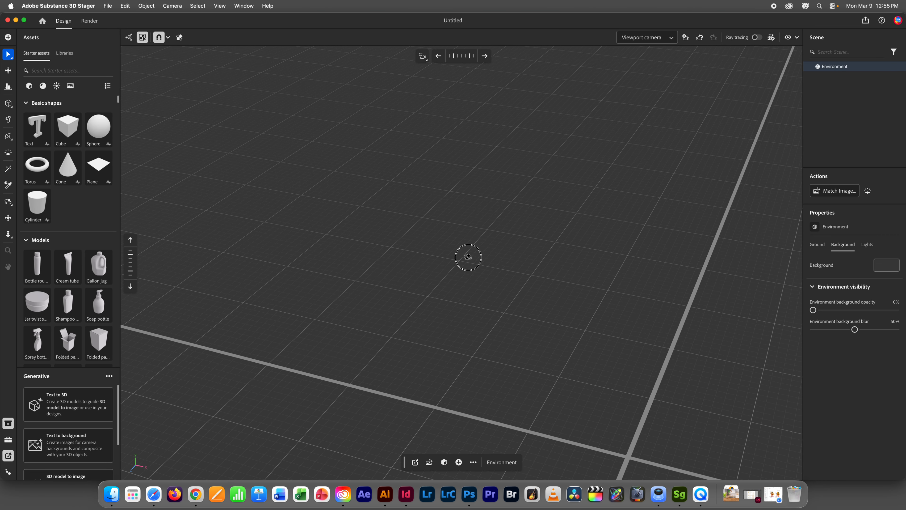
pyautogui.moveTo(467, 257); pyautogui.dragTo(429, 227, button='right')
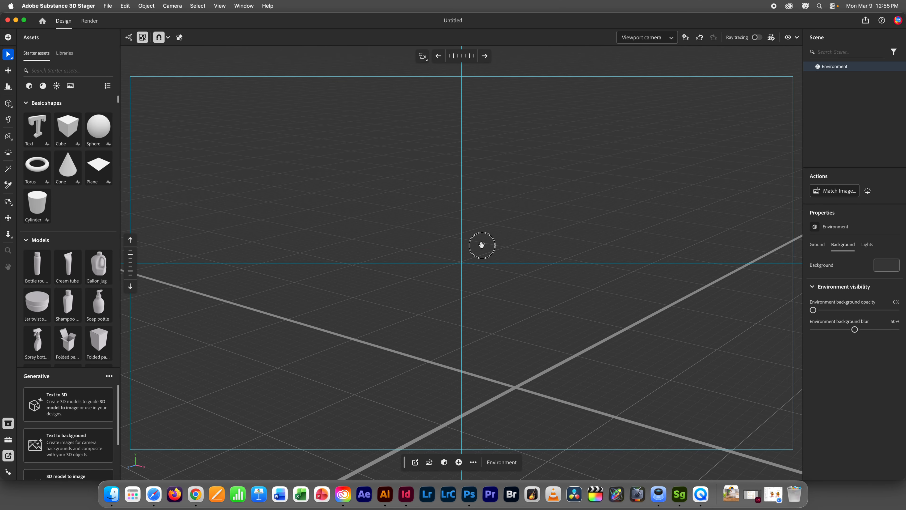
# - Pan and zoom the viewport camera across the empty ground grid
pyautogui.click(491, 248)
pyautogui.press('space')
pyautogui.moveTo(512, 248); pyautogui.dragTo(428, 239)
pyautogui.moveTo(439, 318); pyautogui.dragTo(554, 329)
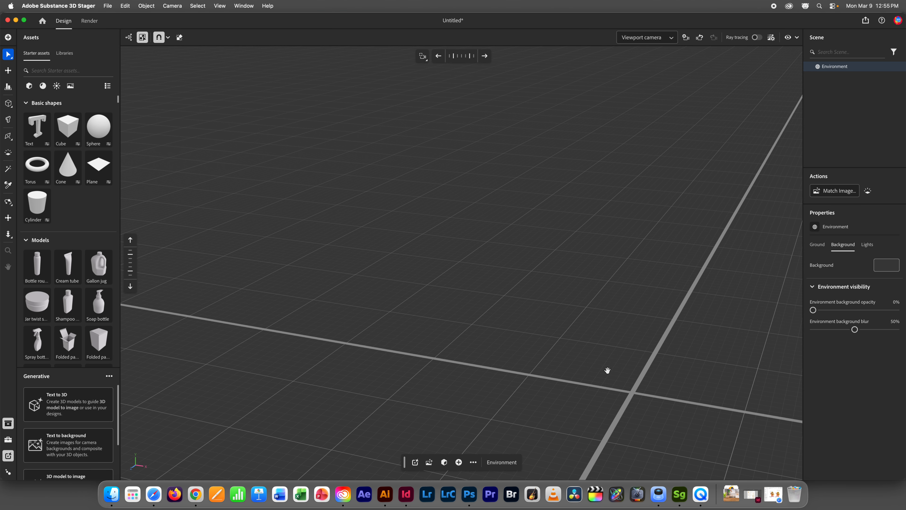
pyautogui.moveTo(573, 319); pyautogui.dragTo(579, 339)
pyautogui.click(562, 313)
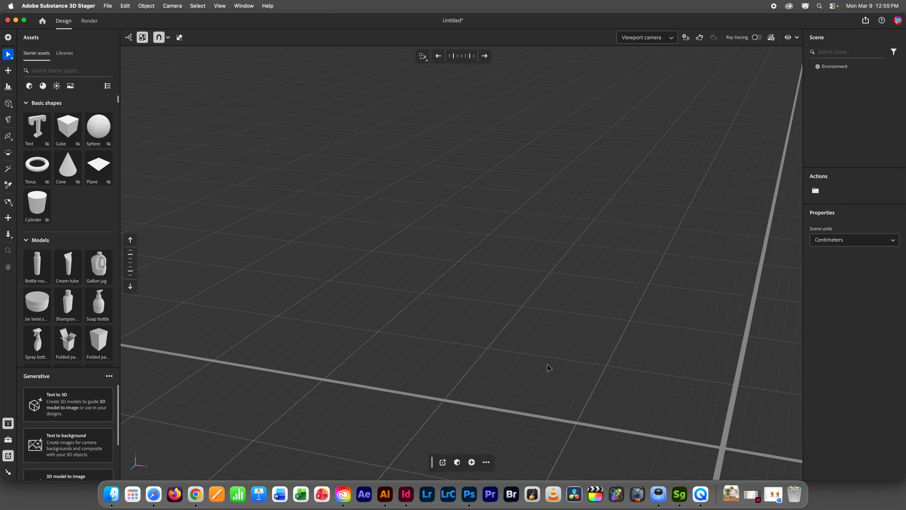
pyautogui.scroll(-3, 548, 367)
pyautogui.moveTo(639, 371); pyautogui.dragTo(622, 366, button='middle')
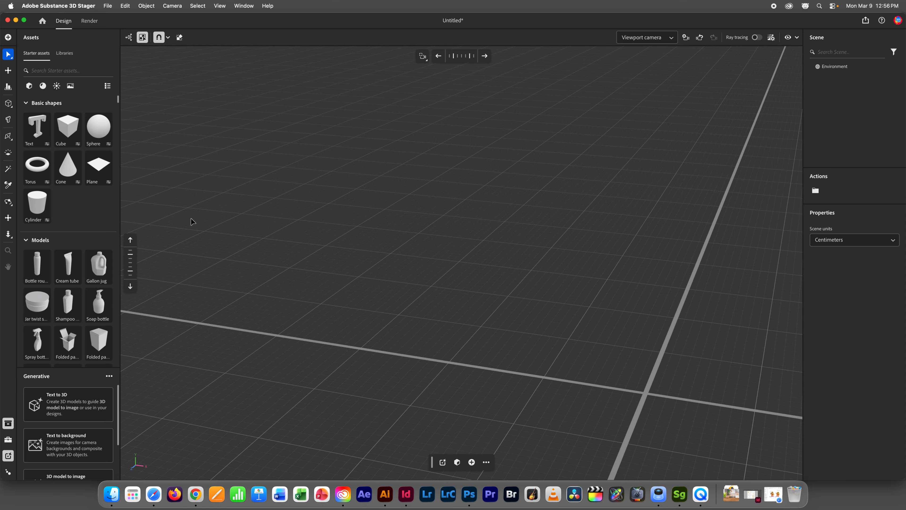
# - View the arrow Select tool's options and switch to the cross-shaped Select tool
pyautogui.click(9, 56)
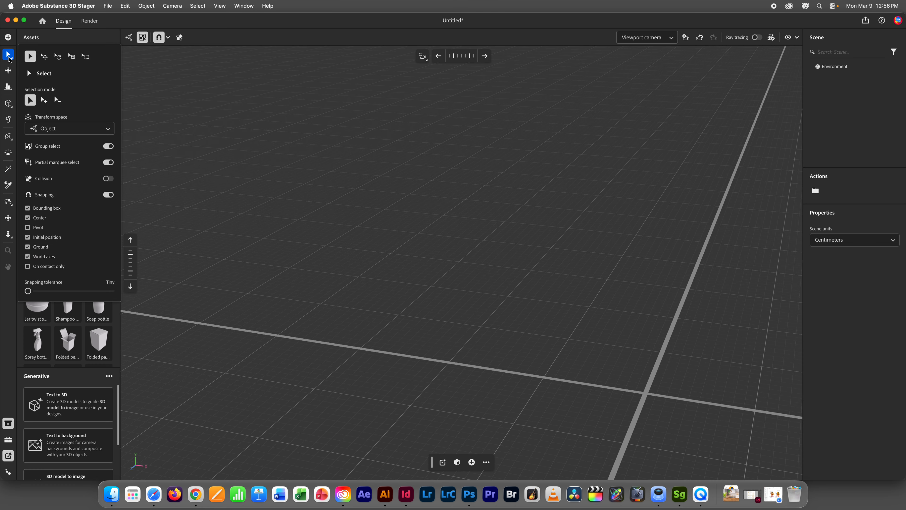
pyautogui.click(7, 72)
pyautogui.click(5, 71)
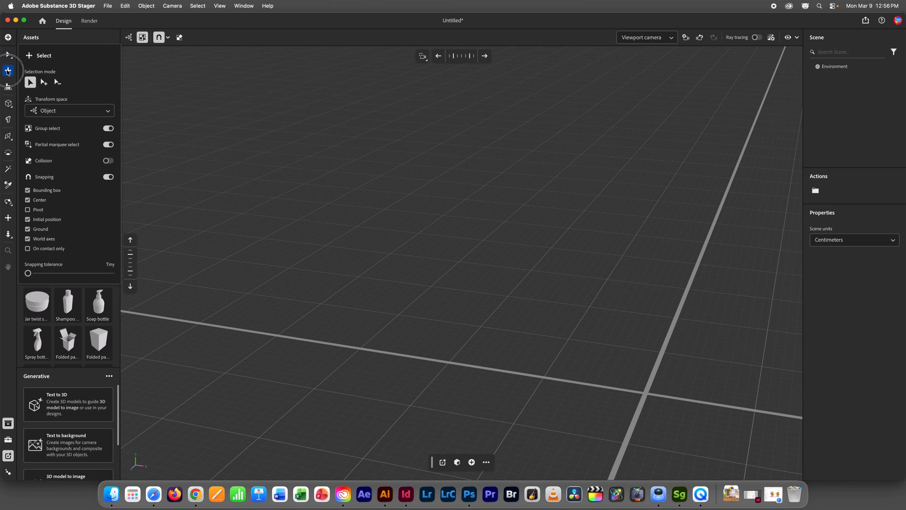
pyautogui.click(7, 71)
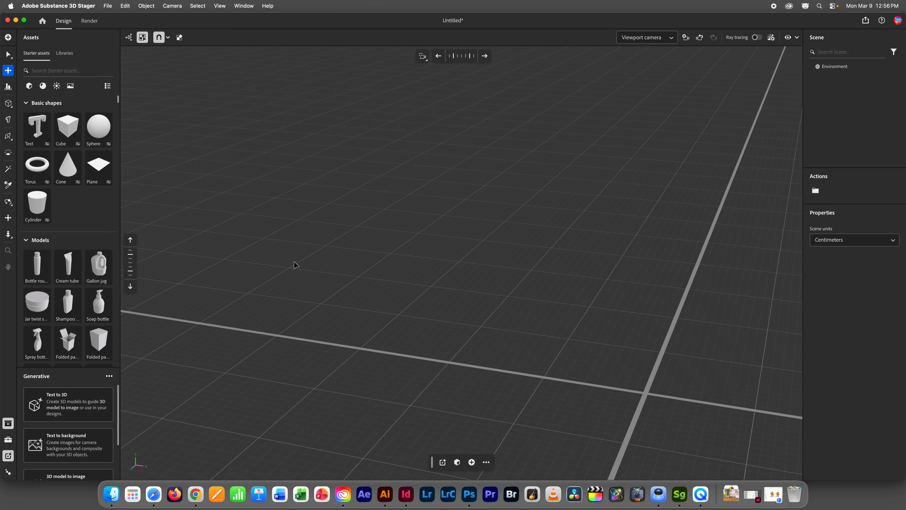
# - Restore the Stager window to its smaller floating size
pyautogui.moveTo(478, 332); pyautogui.dragTo(409, 312)
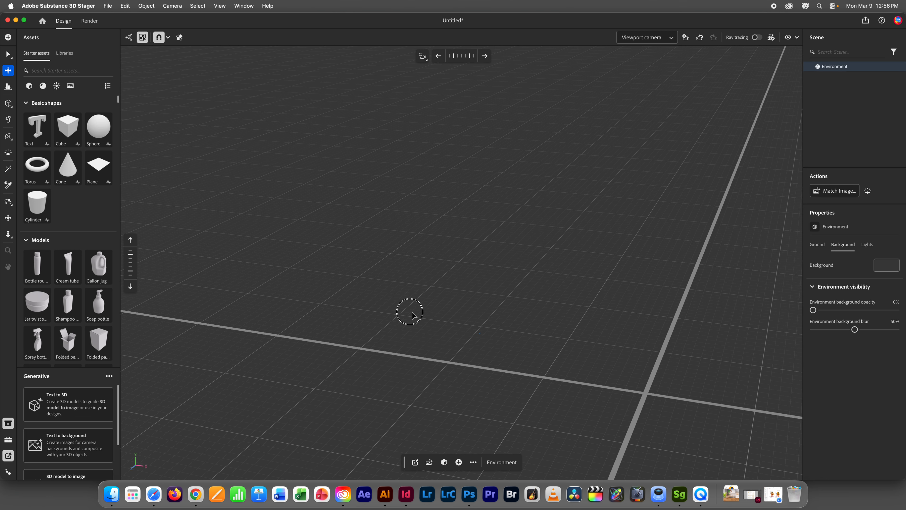
pyautogui.moveTo(543, 347); pyautogui.dragTo(569, 344, button='right')
pyautogui.moveTo(623, 333); pyautogui.dragTo(589, 311, button='middle')
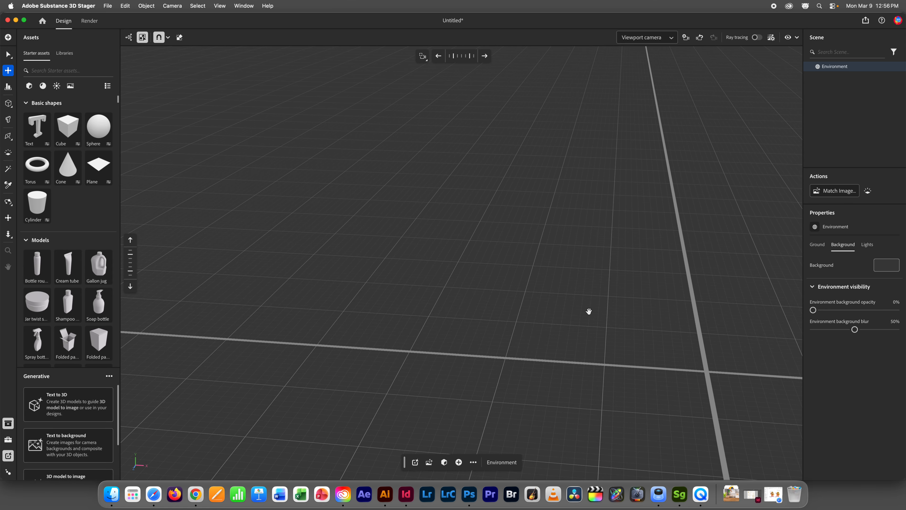
pyautogui.click(24, 20)
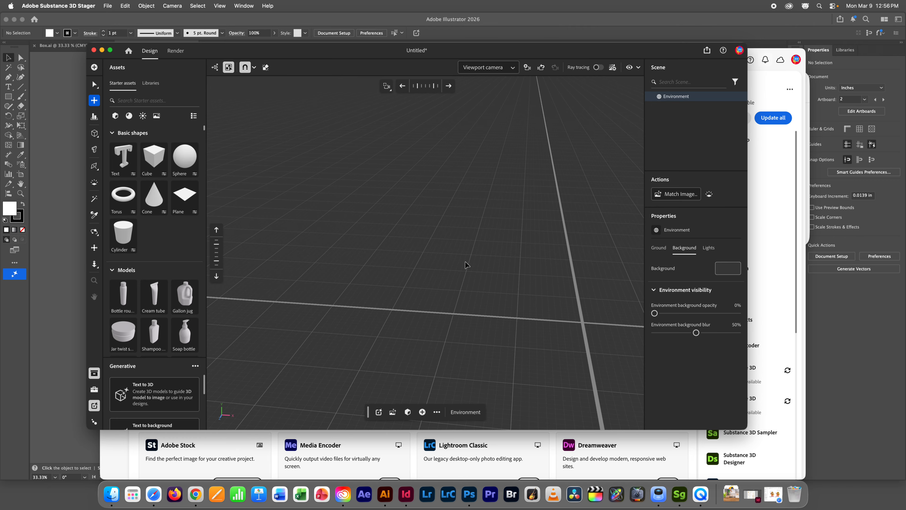
# - Orbit and pan the camera until the ground grid's cross axis runs level across the view
pyautogui.moveTo(501, 275); pyautogui.dragTo(519, 290)
pyautogui.moveTo(467, 268); pyautogui.dragTo(429, 225, button='right')
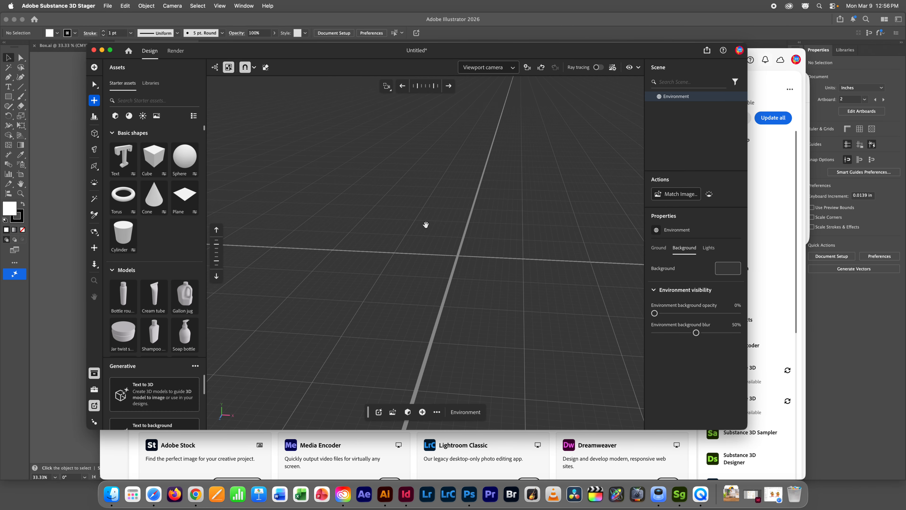
pyautogui.moveTo(427, 229); pyautogui.dragTo(455, 239, button='middle')
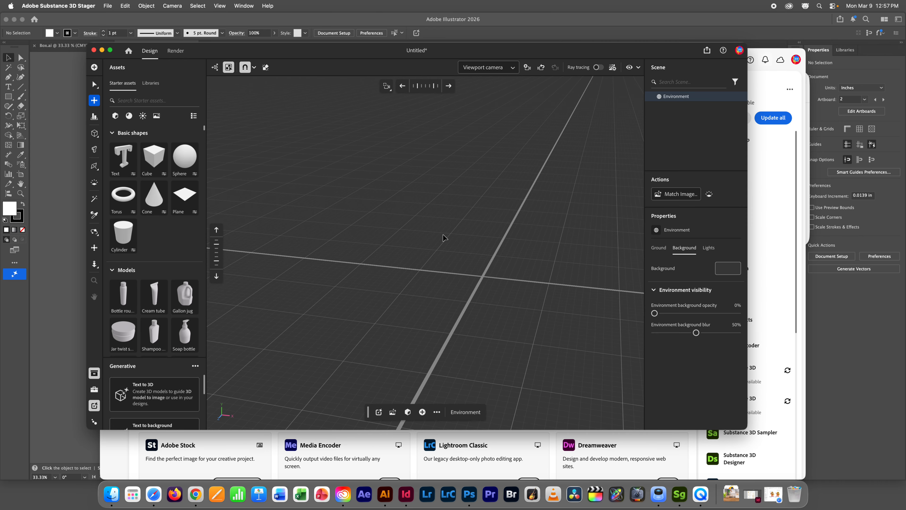
pyautogui.moveTo(447, 252)
pyautogui.mouseDown(button='middle')
pyautogui.moveTo(476, 245)
pyautogui.moveTo(463, 249)
pyautogui.mouseUp(button='middle')
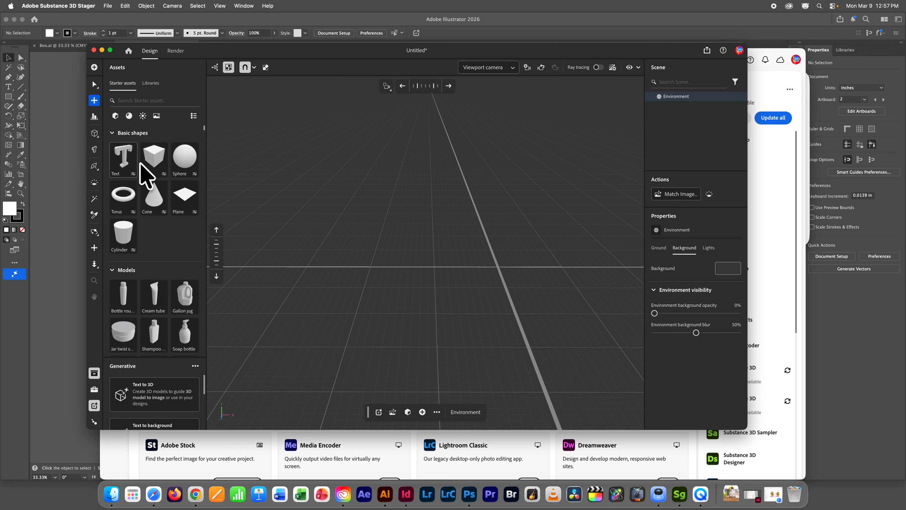
# - Filter the starter assets to materials and check the Creative Cloud Libraries assets
pyautogui.click(129, 116)
pyautogui.click(149, 84)
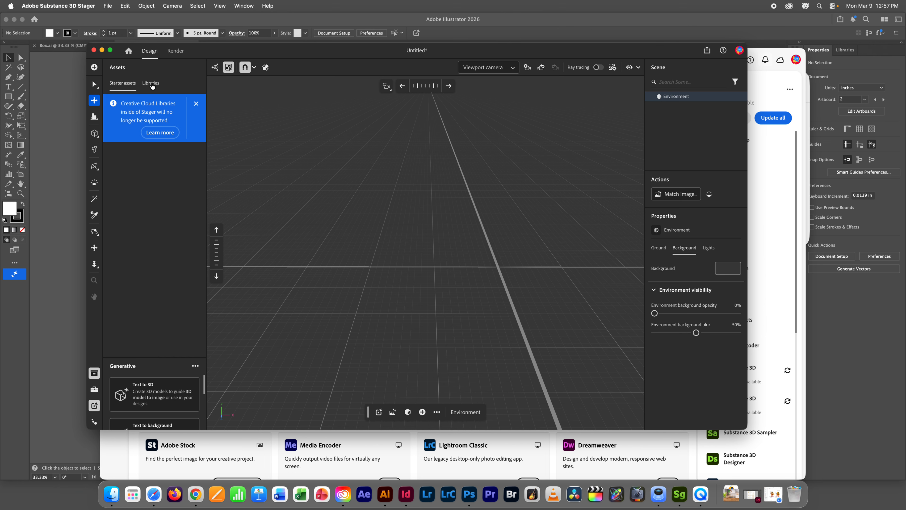
pyautogui.click(116, 84)
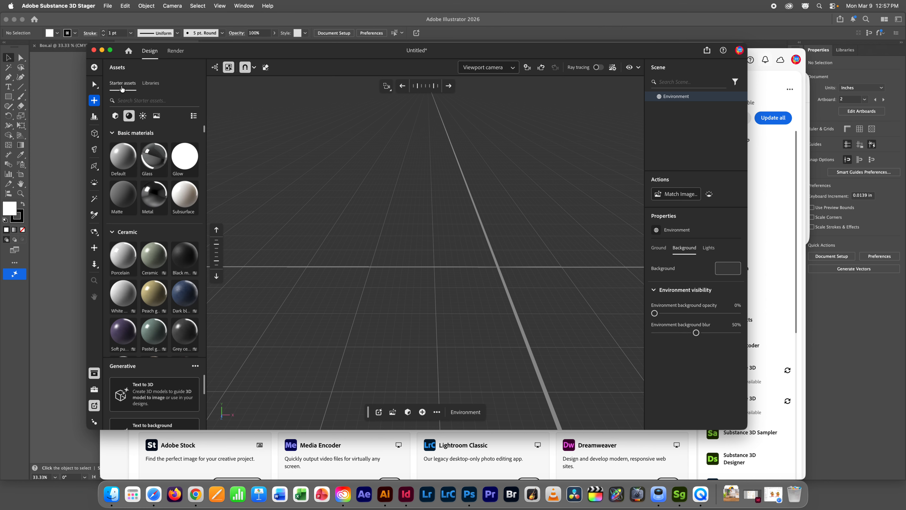
# - Hide the whole Stager interface so that only the 3D viewport is shown
pyautogui.click(220, 6)
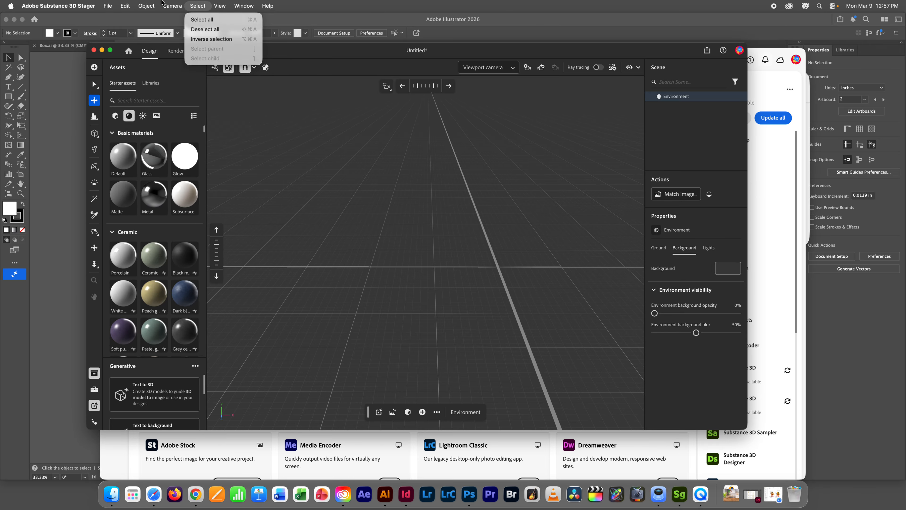
pyautogui.moveTo(127, 6)
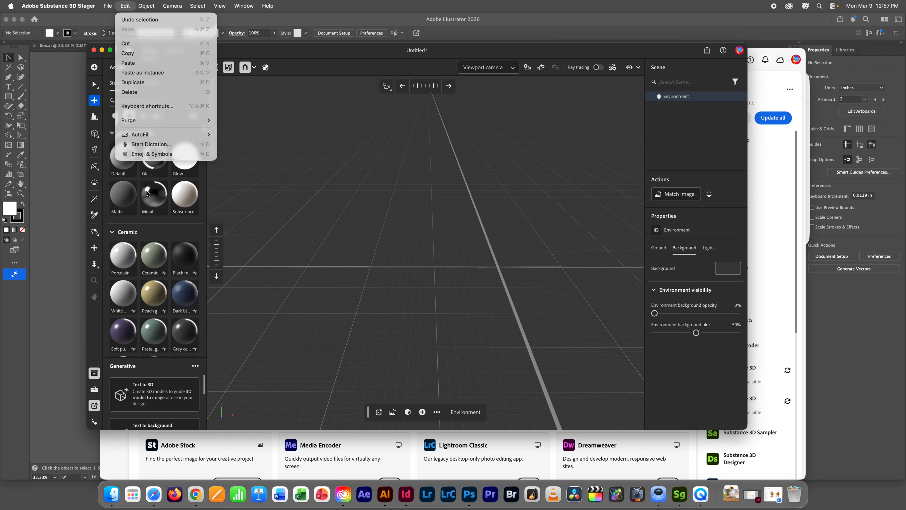
pyautogui.moveTo(235, 10)
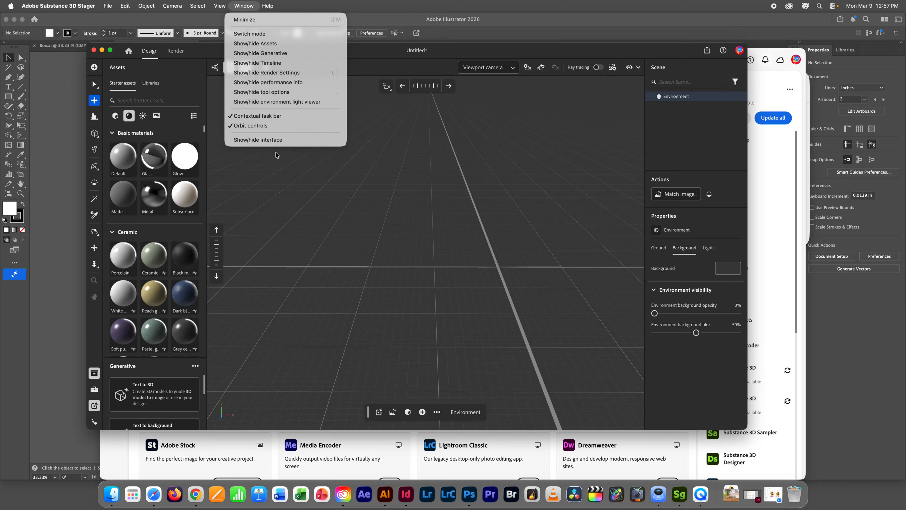
pyautogui.click(267, 140)
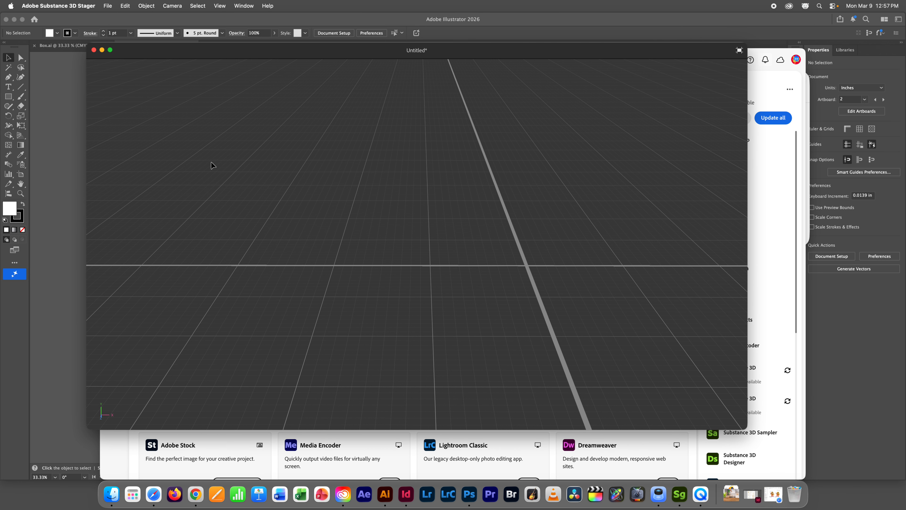
# - Show the hidden Stager interface around the 3D viewport again
pyautogui.click(240, 6)
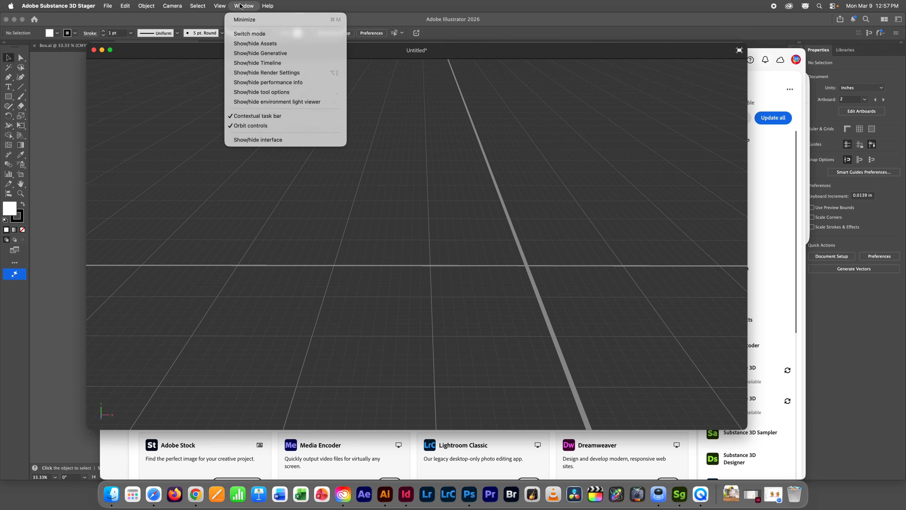
pyautogui.click(265, 142)
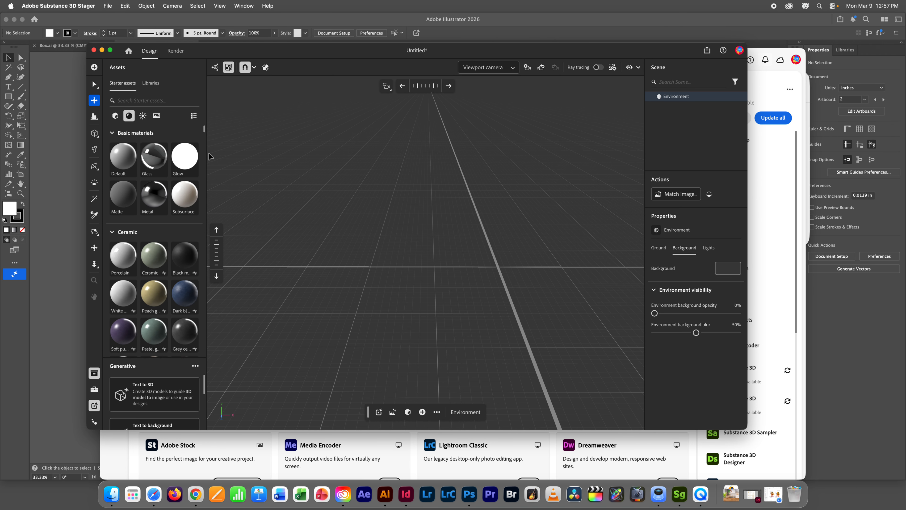
# - Widen the Assets panel to fit four thumbnails per row and enlarge the Stager window to fill the screen
pyautogui.moveTo(206, 154); pyautogui.dragTo(257, 154)
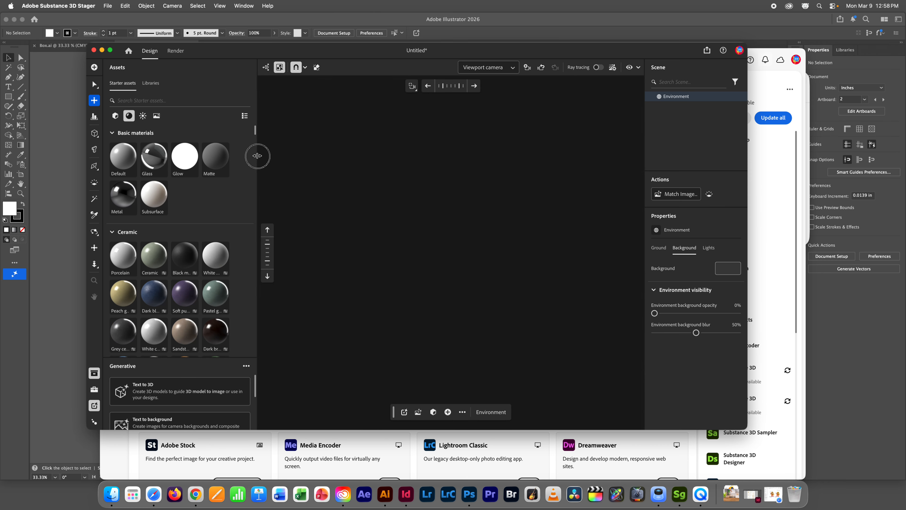
pyautogui.click(110, 50)
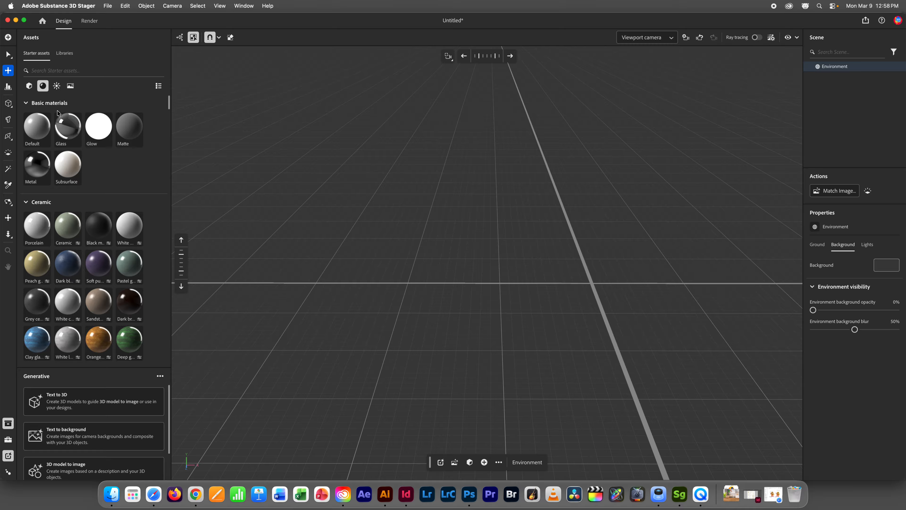
# - Collapse the Concrete asphalt, Ceramic, Fabric, Leather, Liquid and Marble granite categories in the starter materials
pyautogui.moveTo(51, 124)
pyautogui.scroll(-2, 80, 314)
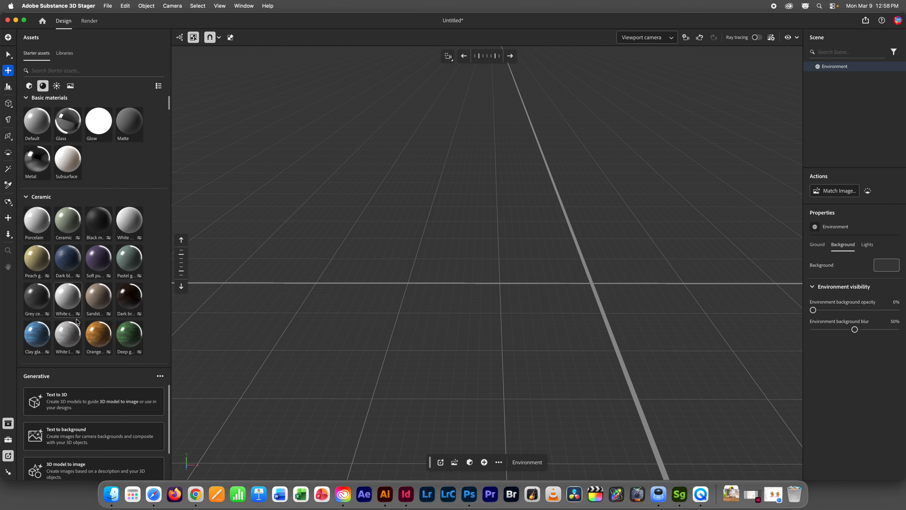
pyautogui.scroll(-10, 80, 314)
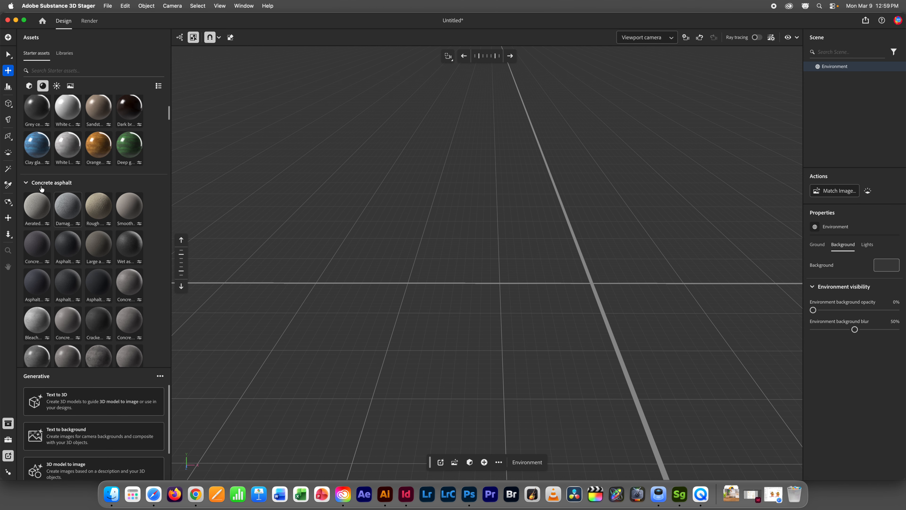
pyautogui.click(26, 183)
pyautogui.scroll(3, 52, 170)
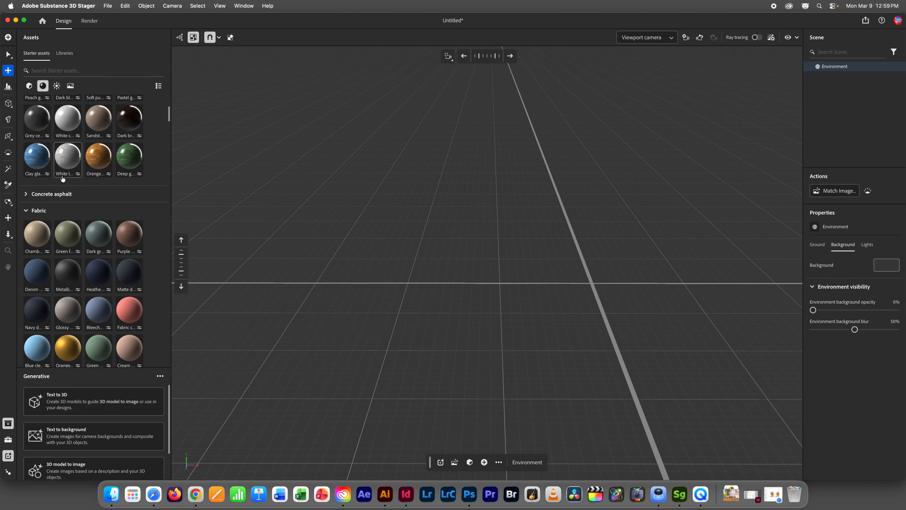
pyautogui.scroll(9, 51, 170)
pyautogui.click(25, 202)
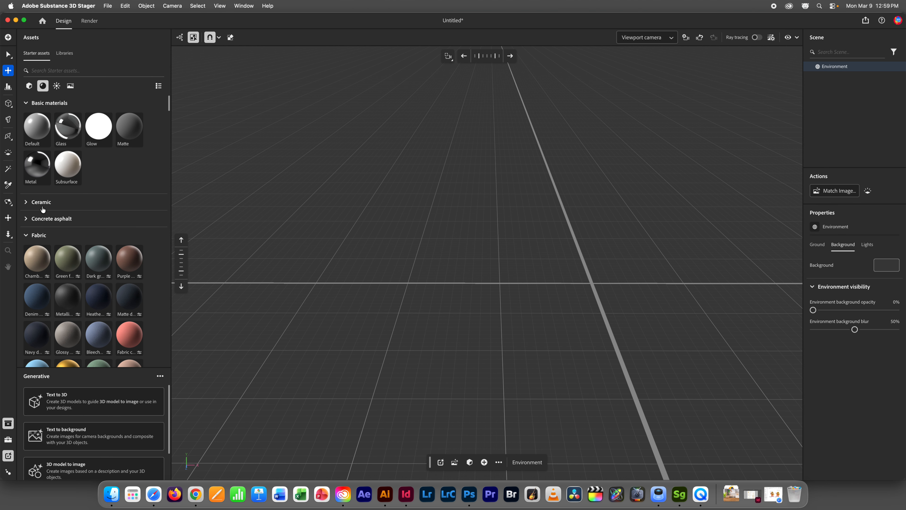
pyautogui.scroll(-2, 59, 223)
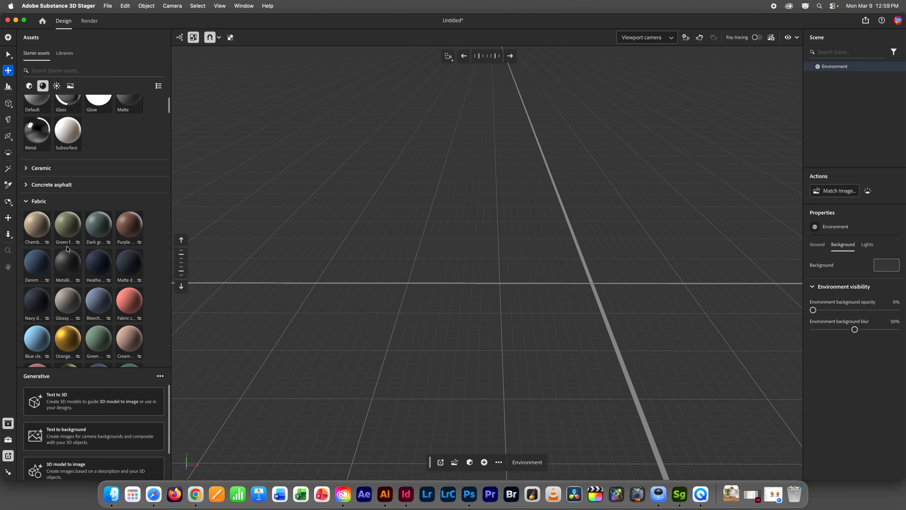
pyautogui.click(22, 202)
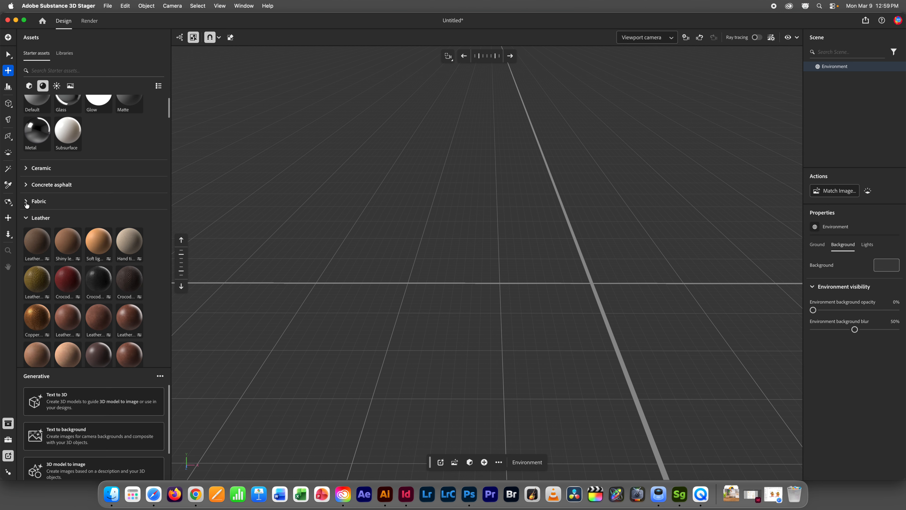
pyautogui.click(27, 218)
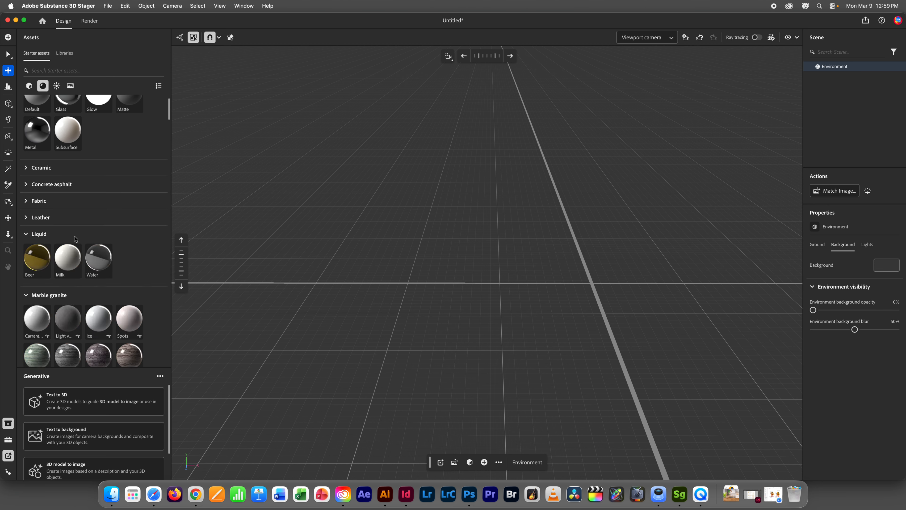
pyautogui.click(28, 235)
pyautogui.click(71, 252)
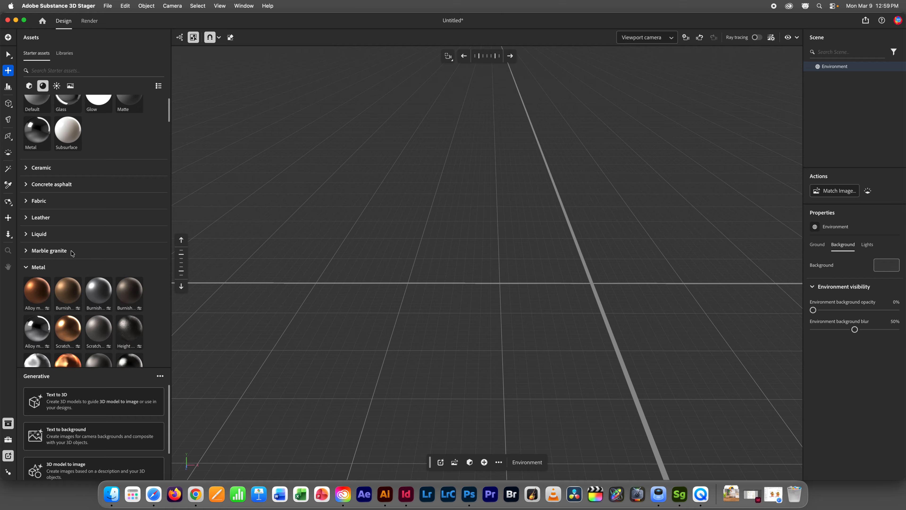
# - Examine the Metal starter materials, previewing foil, brushed and perforated variants such as Glossy metal foil and Metal perforated dots
pyautogui.scroll(-5, 72, 253)
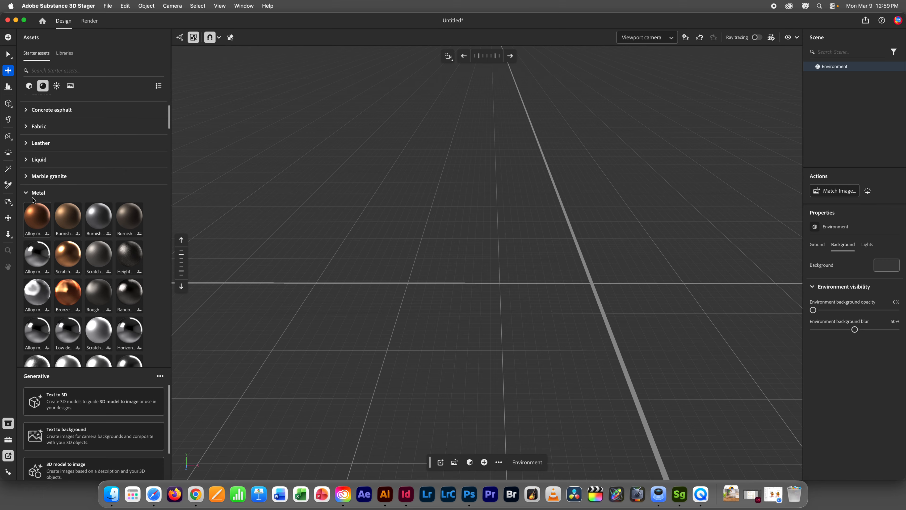
pyautogui.scroll(-5, 71, 282)
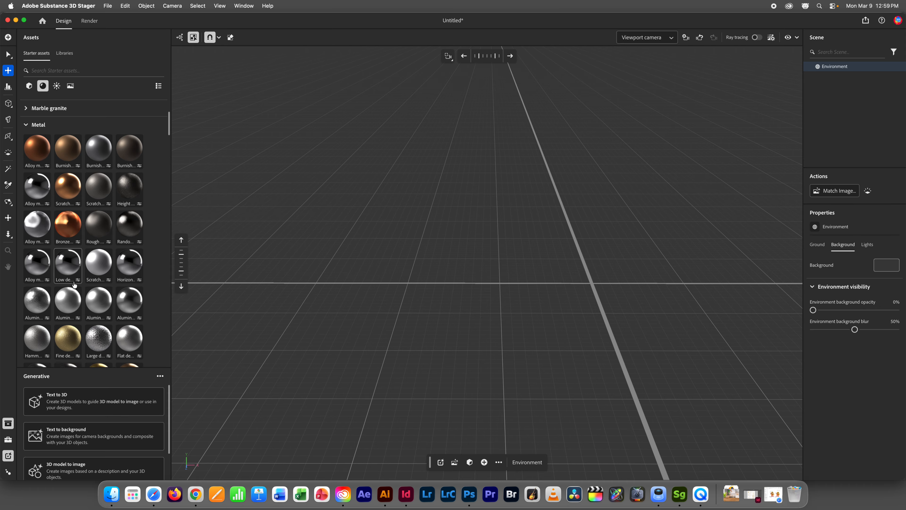
pyautogui.scroll(-10, 74, 283)
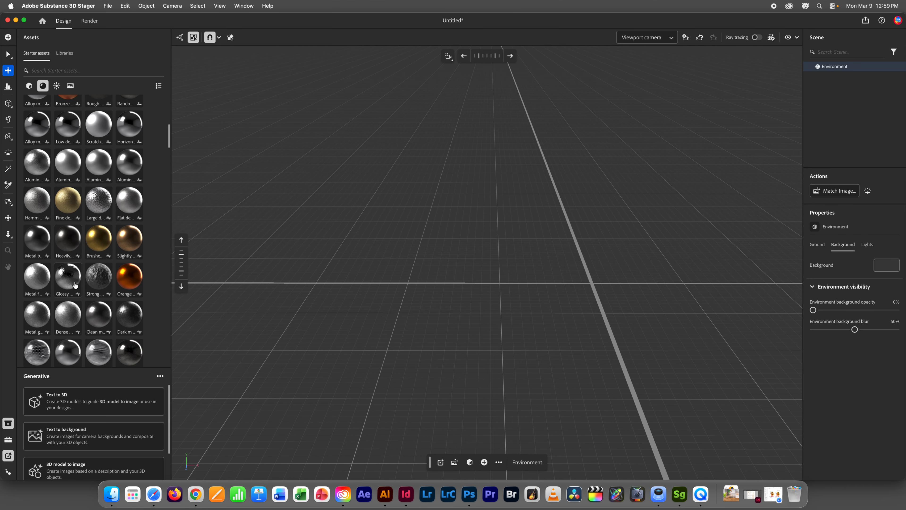
pyautogui.moveTo(74, 284)
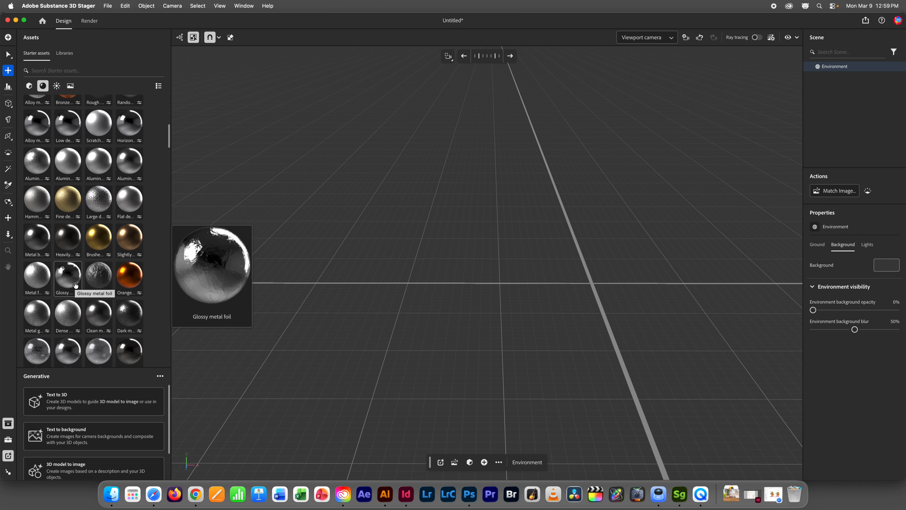
pyautogui.scroll(-2, 74, 284)
pyautogui.moveTo(37, 338)
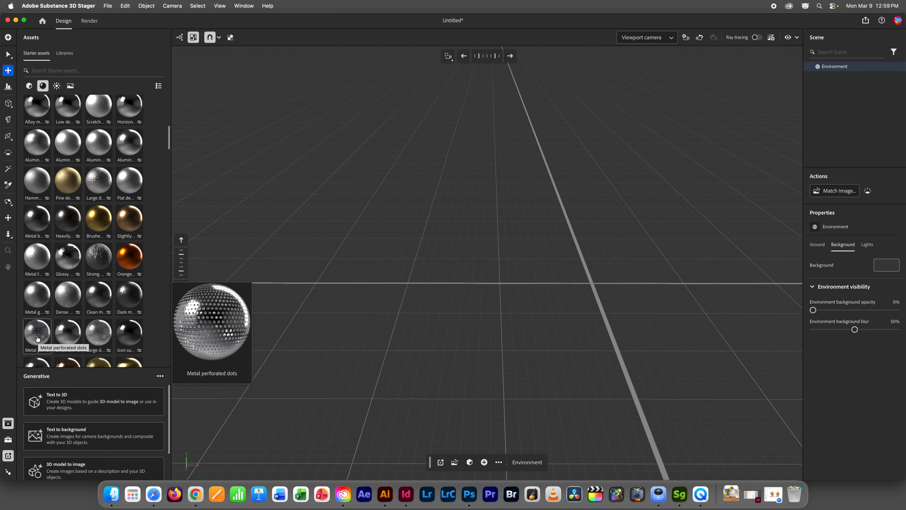
pyautogui.moveTo(78, 264)
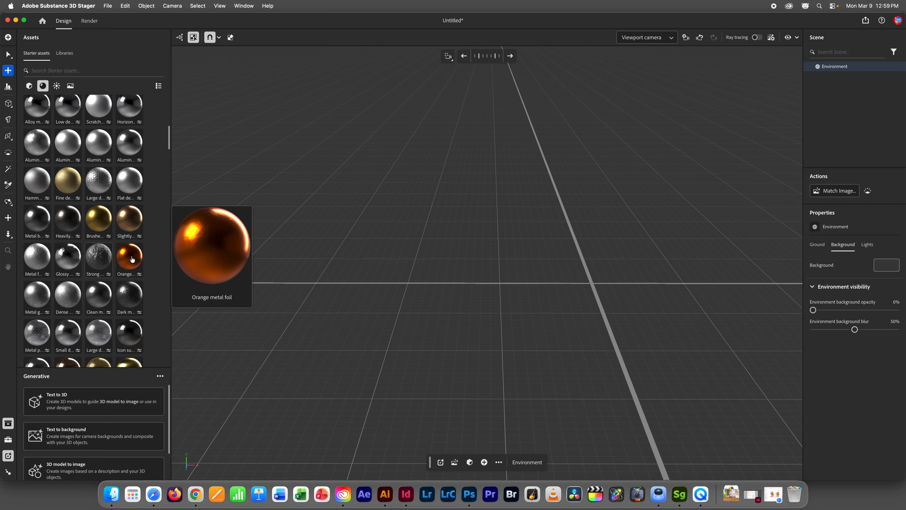
pyautogui.moveTo(118, 222)
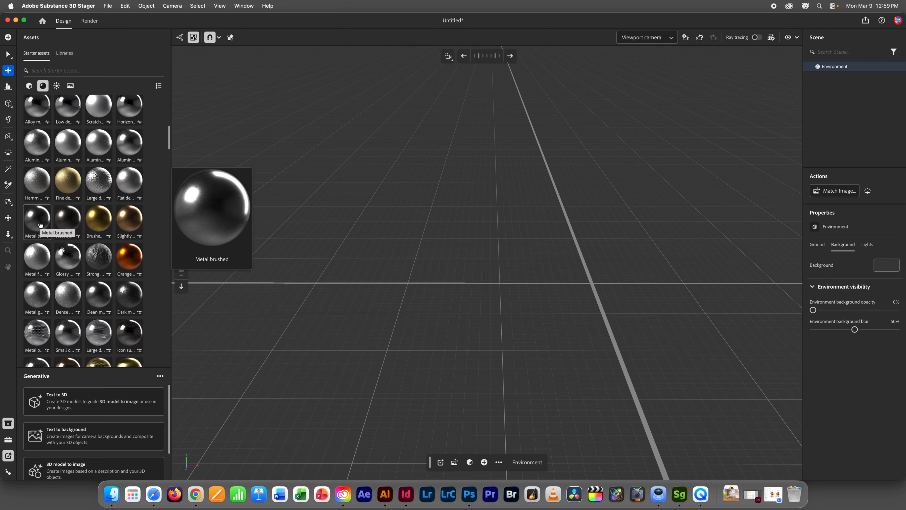
pyautogui.moveTo(39, 221)
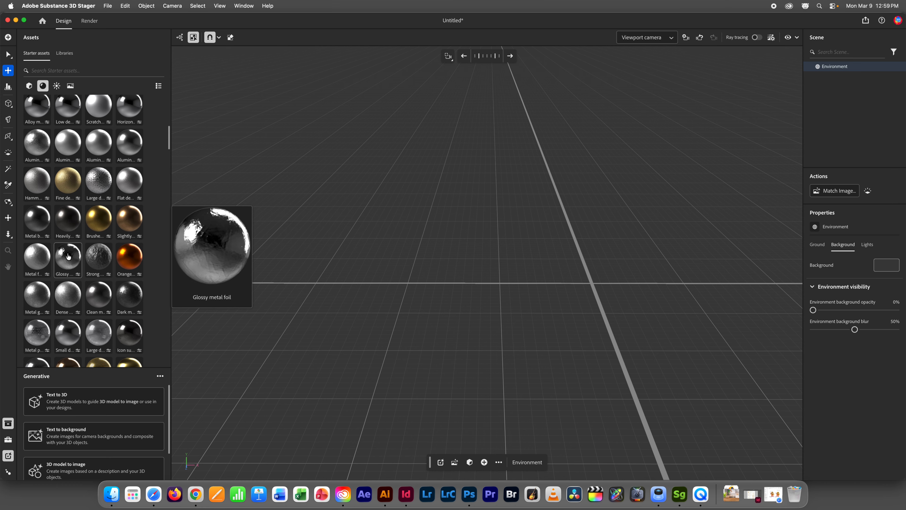
pyautogui.scroll(-5, 68, 257)
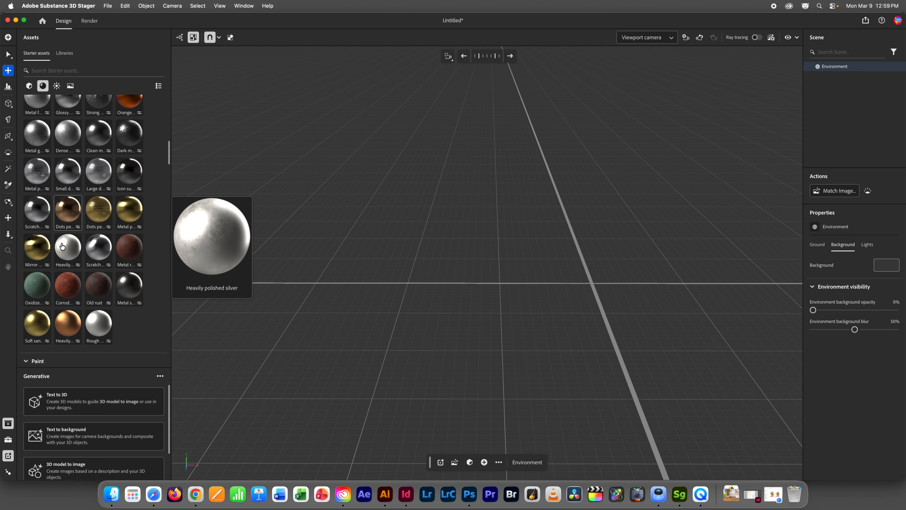
# - Look through the Paint and Paper starter materials and preview paper finishes such as Paper grainy
pyautogui.scroll(-7, 43, 250)
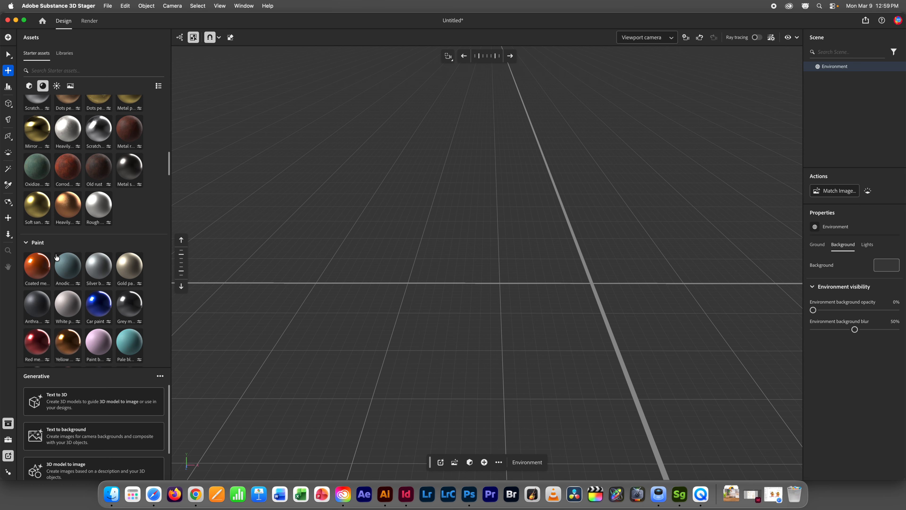
pyautogui.scroll(-12, 57, 257)
pyautogui.scroll(-10, 59, 258)
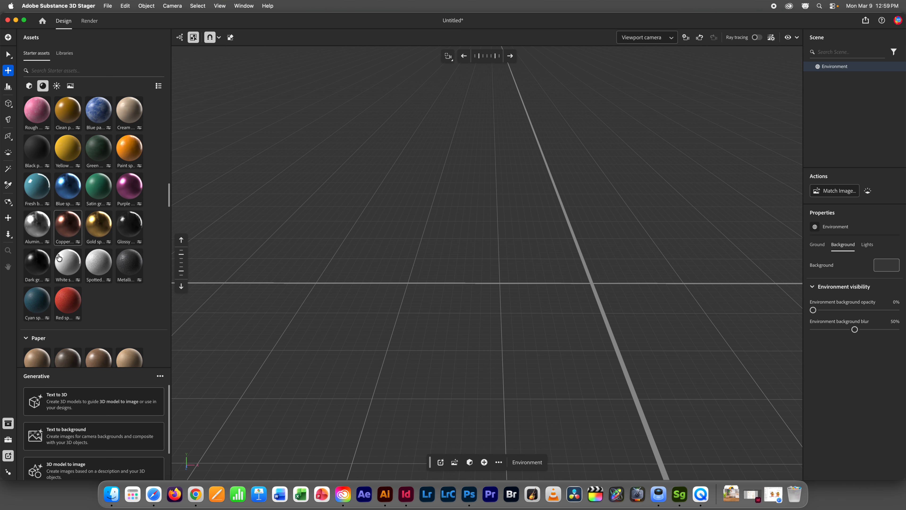
pyautogui.scroll(-3, 59, 257)
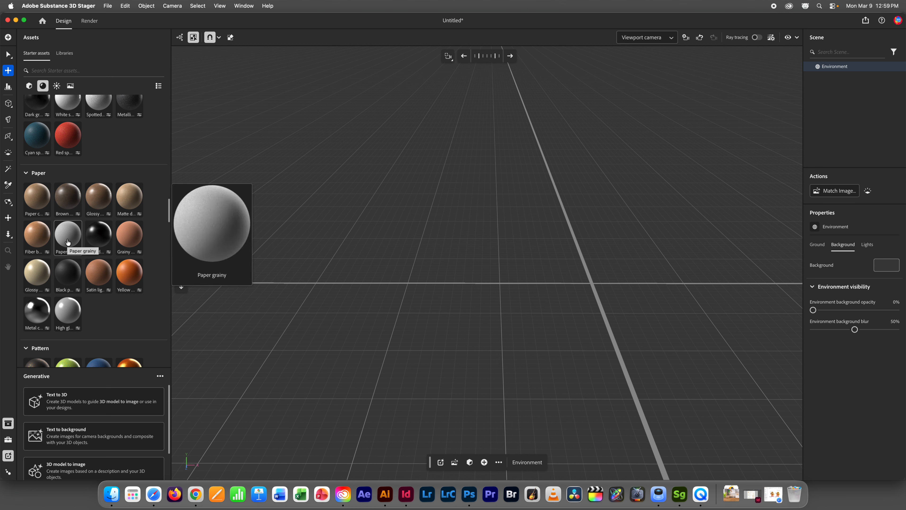
pyautogui.moveTo(42, 279)
pyautogui.moveTo(102, 279)
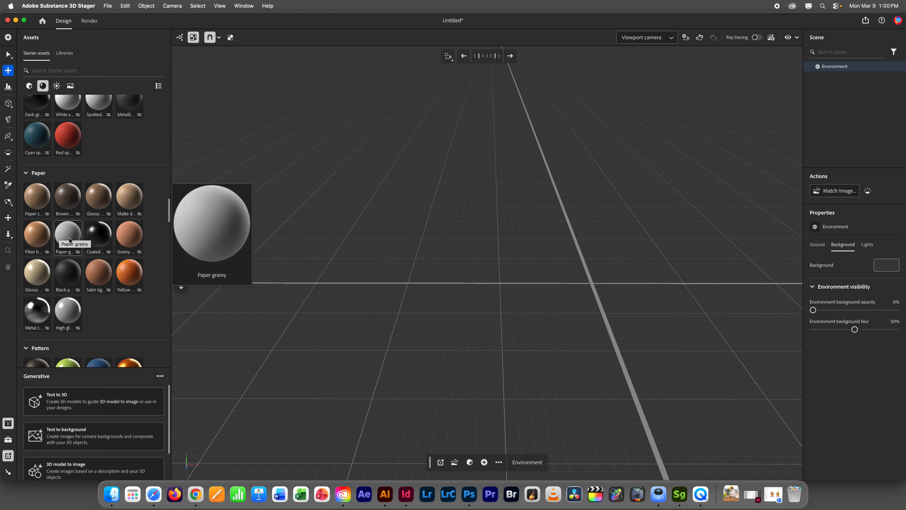
# - Collapse the Paper and Basic materials categories in the starter materials
pyautogui.click(26, 174)
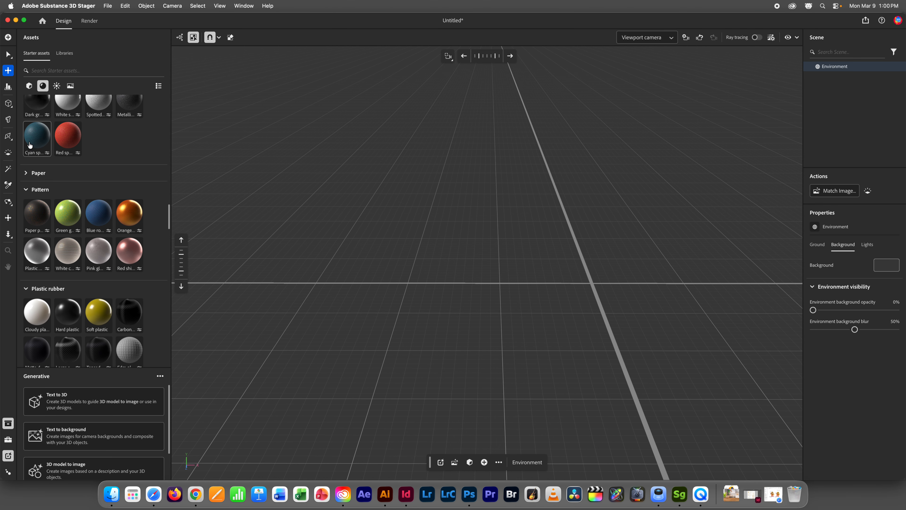
pyautogui.scroll(-4, 124, 232)
pyautogui.moveTo(169, 235); pyautogui.dragTo(155, 92)
pyautogui.click(26, 103)
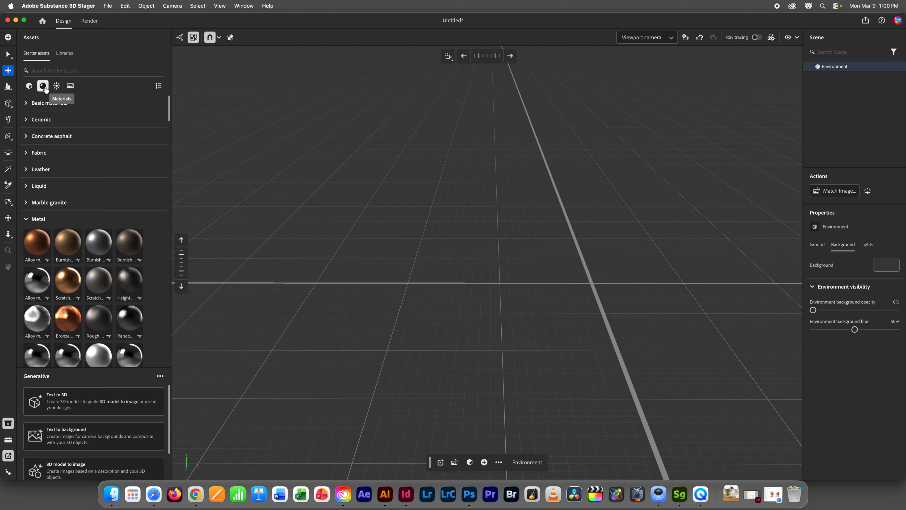
# - Review the starter lights and the starter background images, previewing Exterior table 02
pyautogui.click(59, 90)
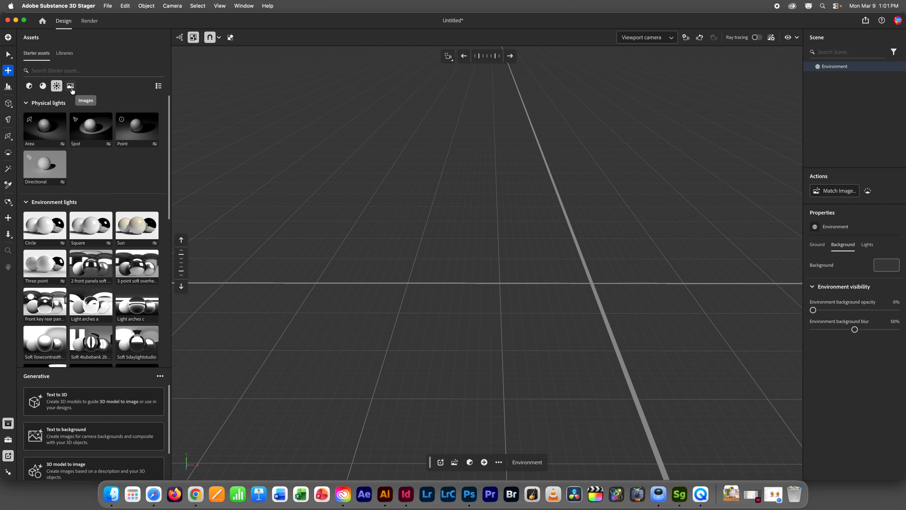
pyautogui.click(72, 90)
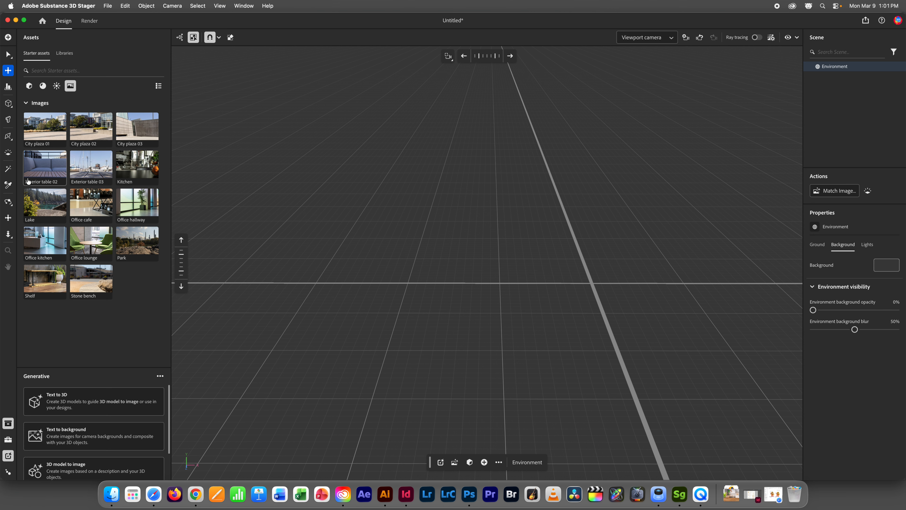
pyautogui.moveTo(28, 181)
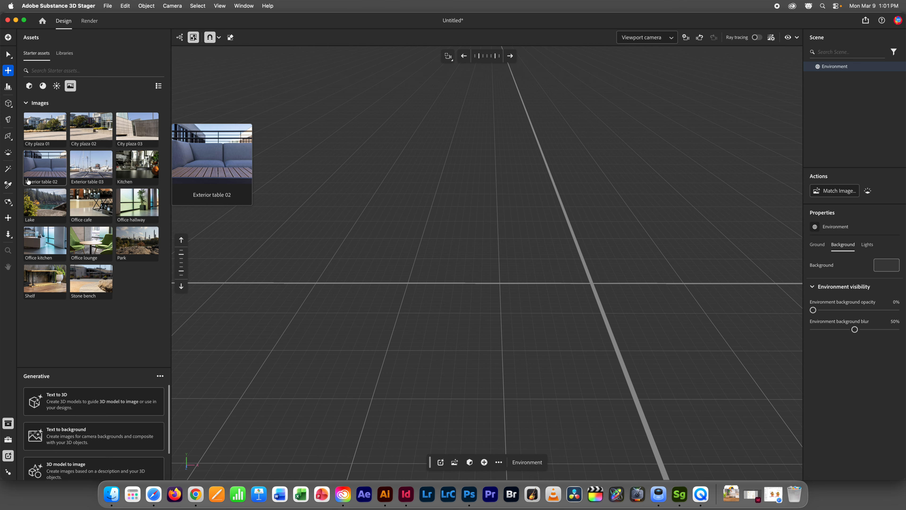
# - Filter the starter assets to models and preview the Pour box, Bag coffee and Food can 1 packaging models
pyautogui.click(30, 89)
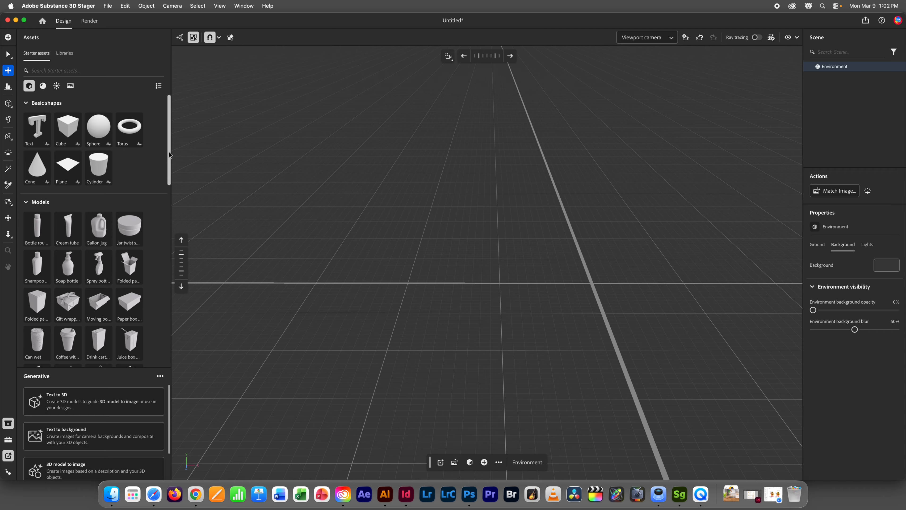
pyautogui.moveTo(169, 154); pyautogui.dragTo(169, 202)
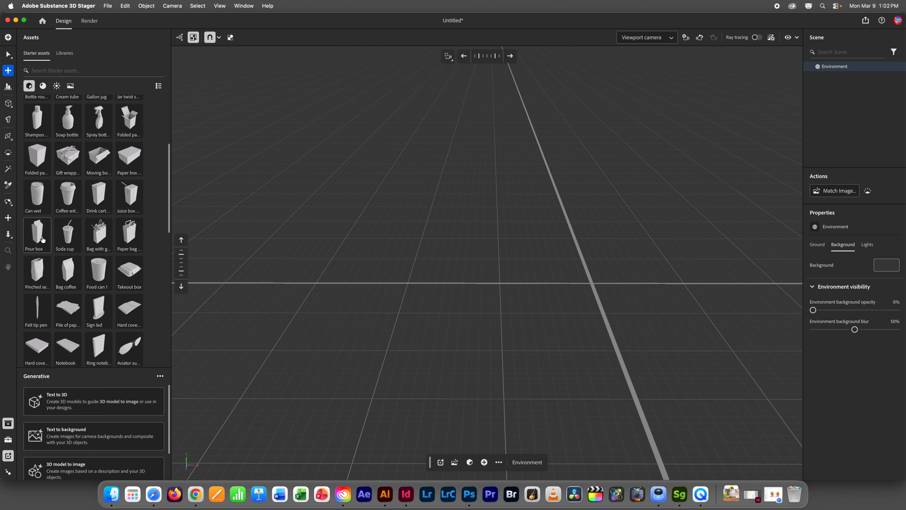
pyautogui.moveTo(42, 238)
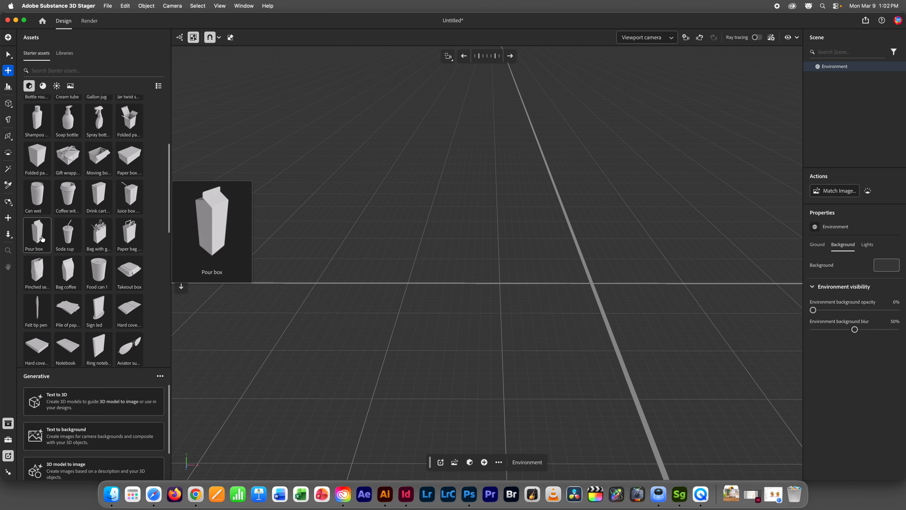
pyautogui.moveTo(69, 274)
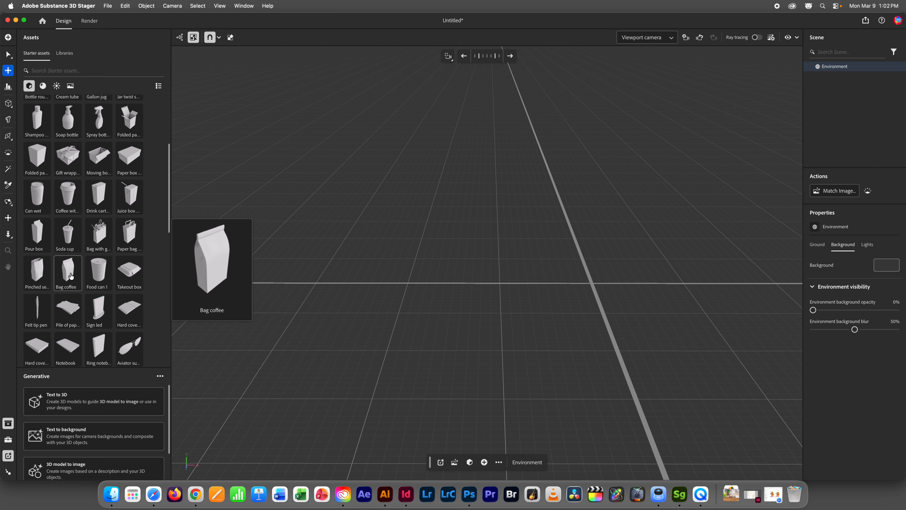
pyautogui.moveTo(99, 276)
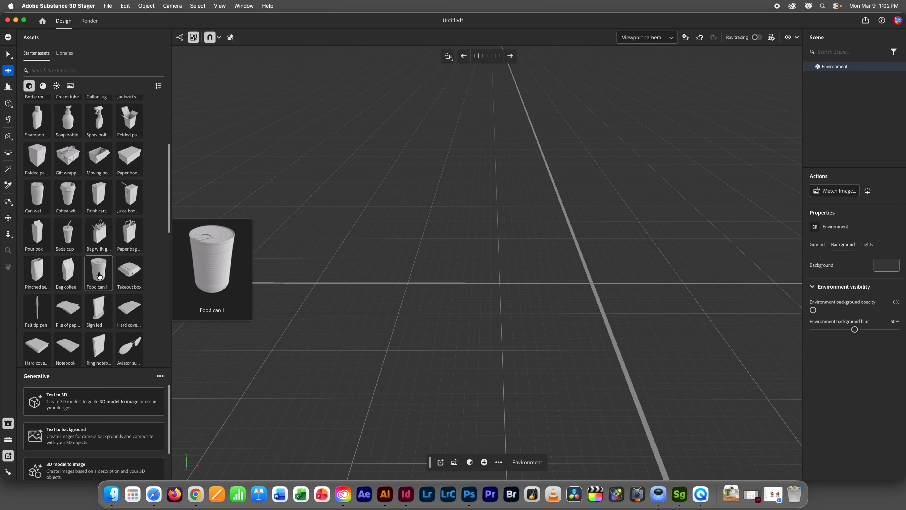
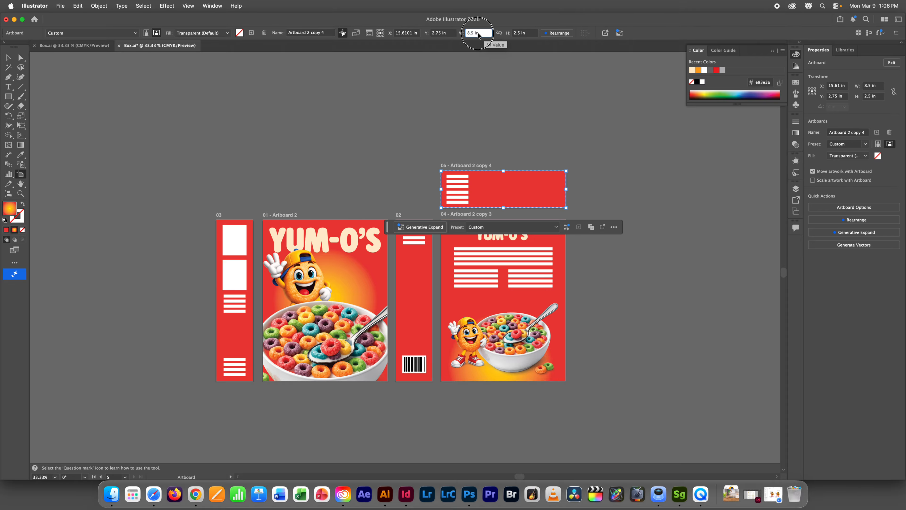
# - Check the width and height of the top panel and side panel artboards in the Illustrator box file
pyautogui.click(505, 34)
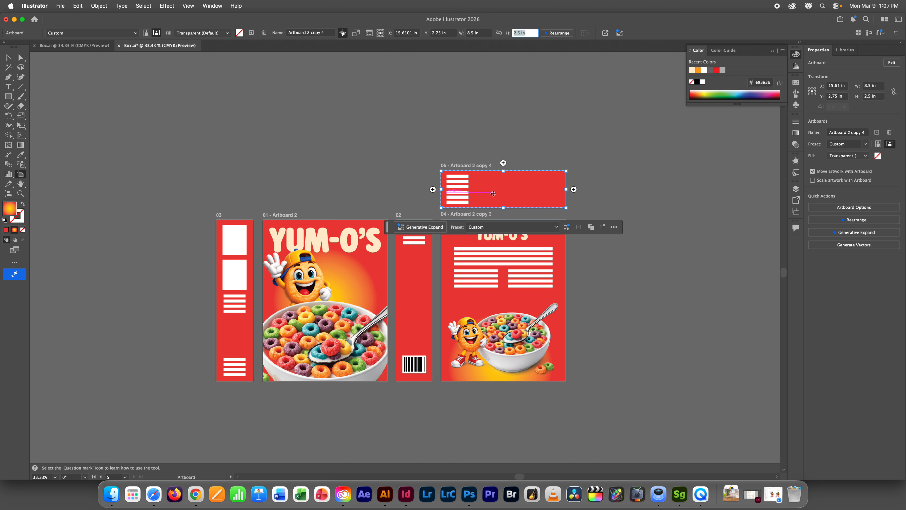
pyautogui.click(412, 270)
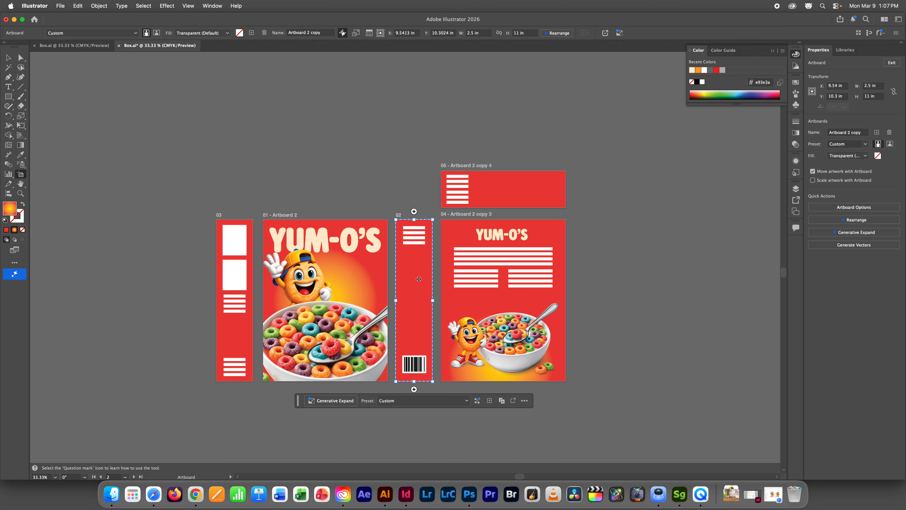
pyautogui.click(478, 33)
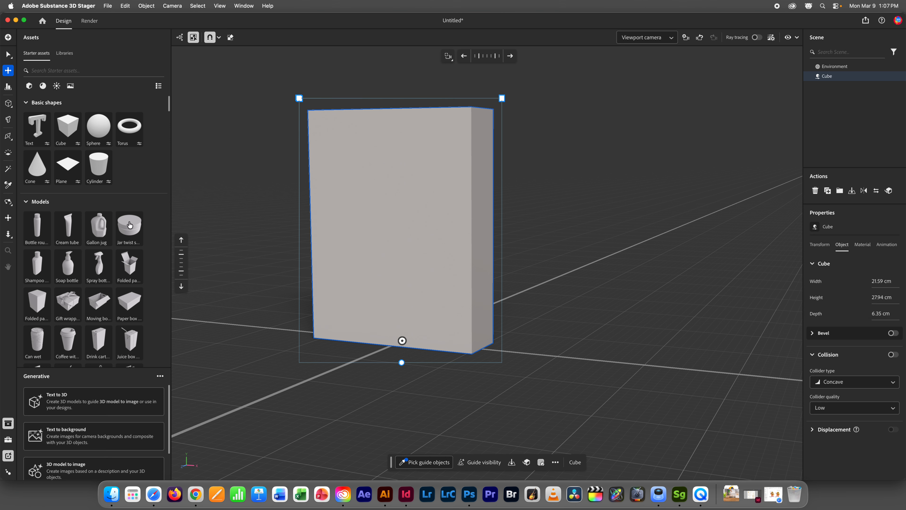
# - In Substance 3D Stager, find the starter material Paper cardboard in the Paper category and apply it to the cube
pyautogui.moveTo(41, 120)
pyautogui.click(43, 86)
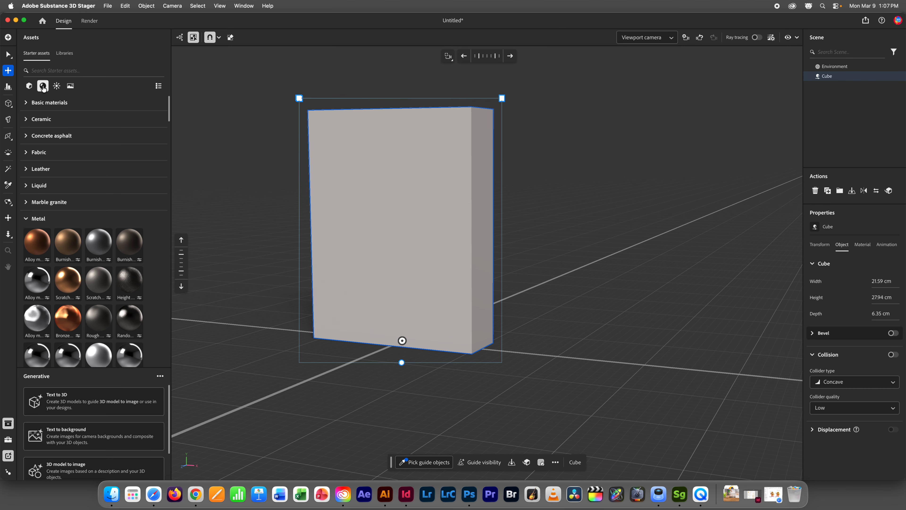
pyautogui.click(26, 219)
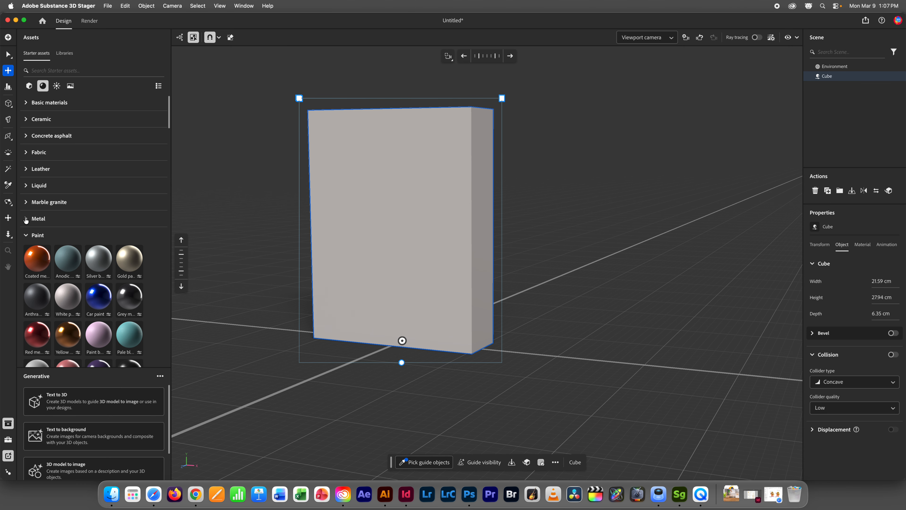
pyautogui.click(27, 236)
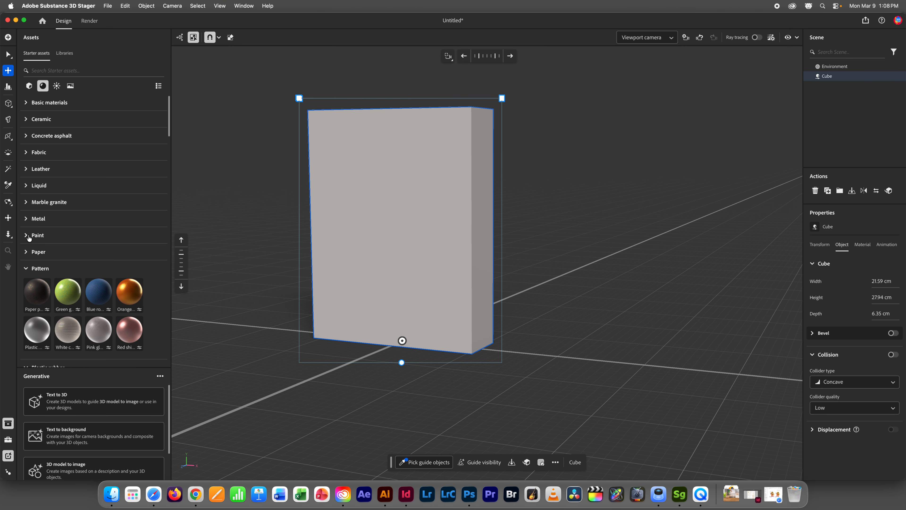
pyautogui.click(27, 253)
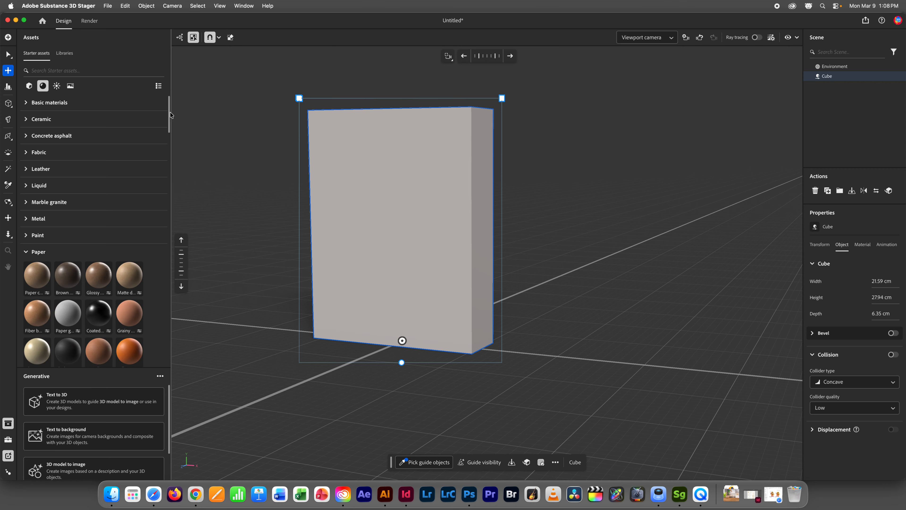
pyautogui.moveTo(169, 115); pyautogui.dragTo(168, 132)
pyautogui.moveTo(41, 167)
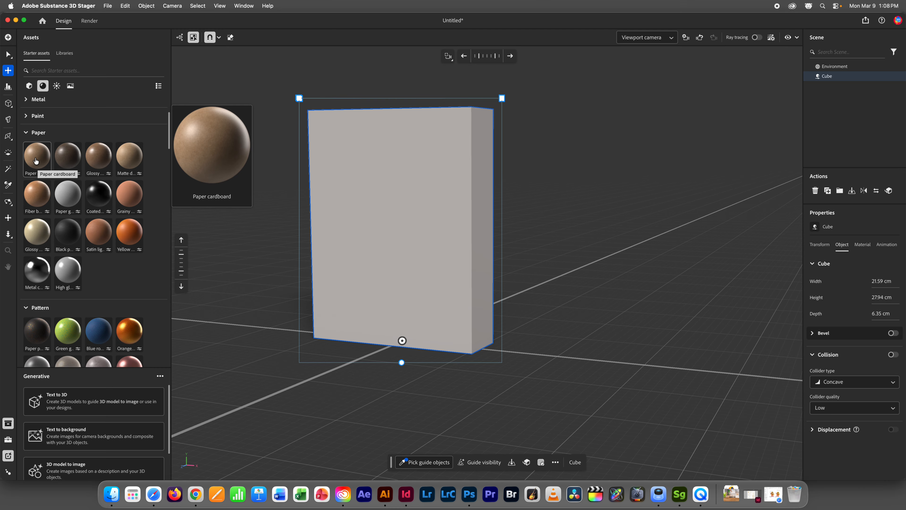
pyautogui.moveTo(36, 161); pyautogui.dragTo(410, 157)
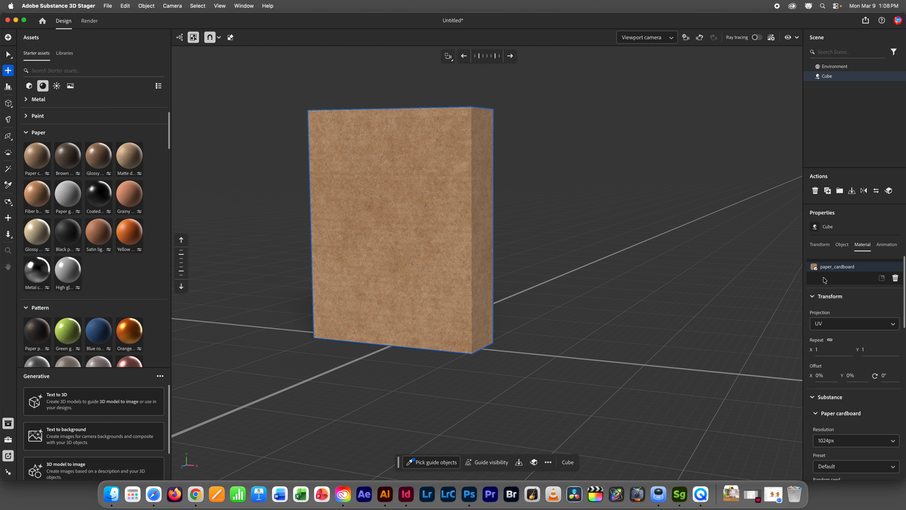
# - Review the cube's Object and Material properties with the paper_cardboard material applied
pyautogui.scroll(-3, 879, 348)
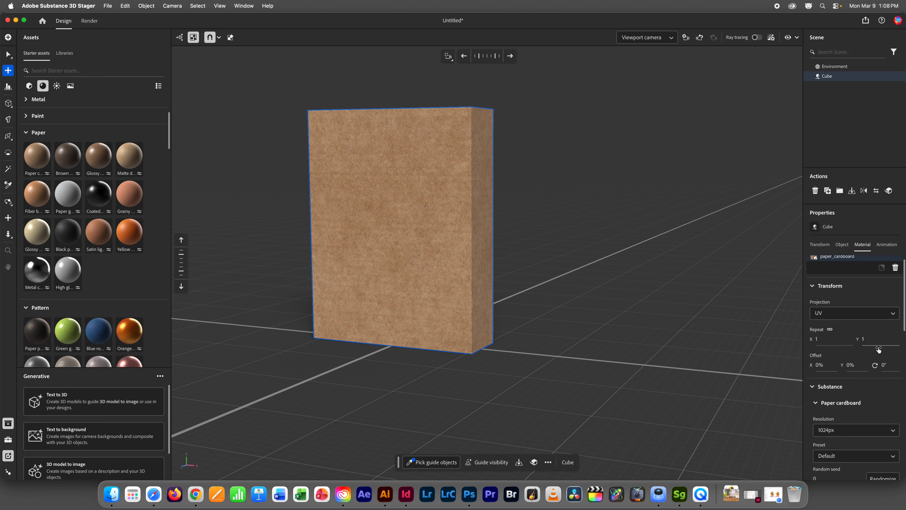
pyautogui.click(408, 181)
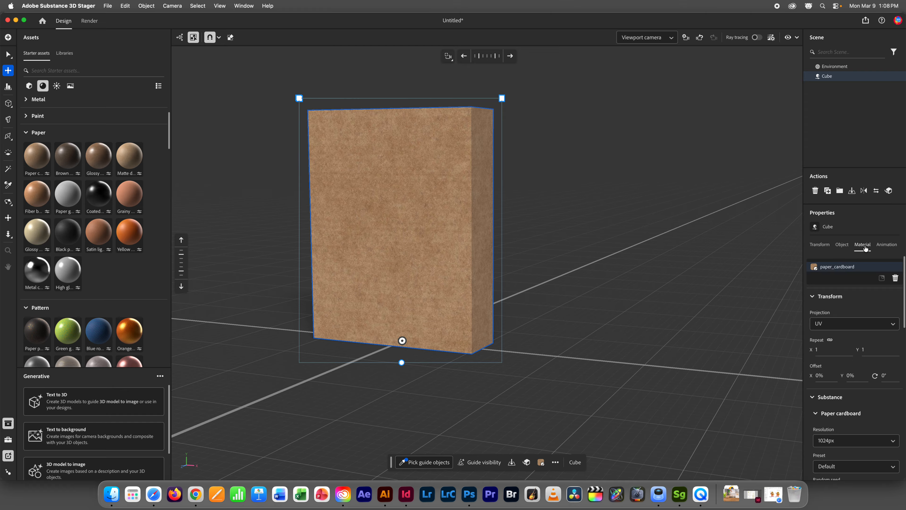
pyautogui.click(841, 245)
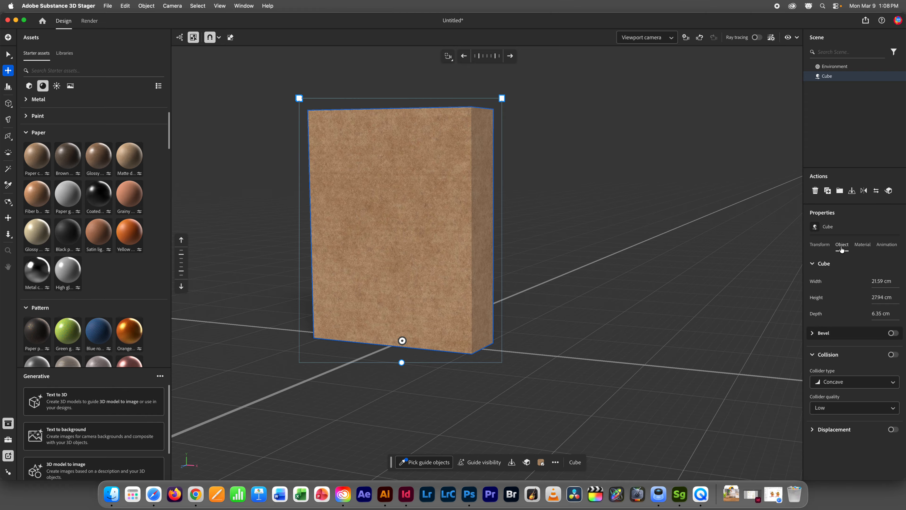
pyautogui.click(862, 245)
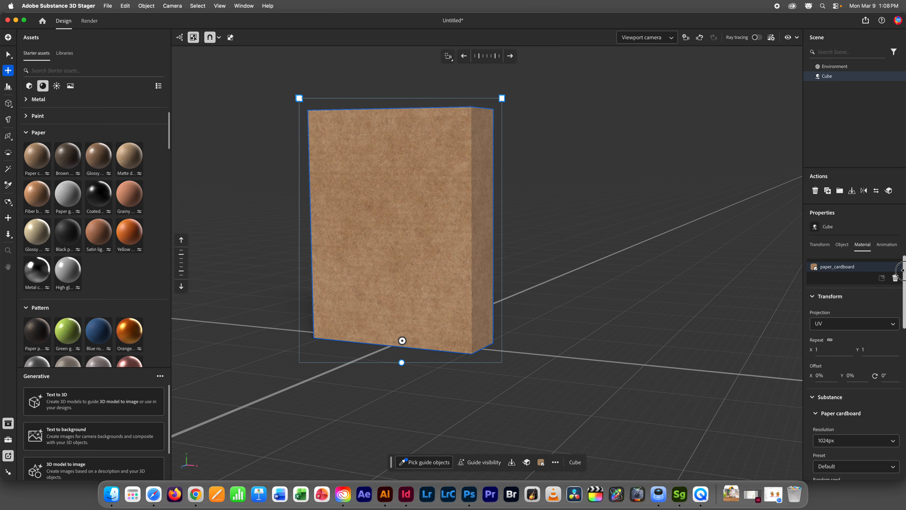
# - Experiment with the cardboard material's repeat, including 0.5 and 2, and finish with linked X and Y at 3.8
pyautogui.moveTo(904, 272); pyautogui.dragTo(902, 302)
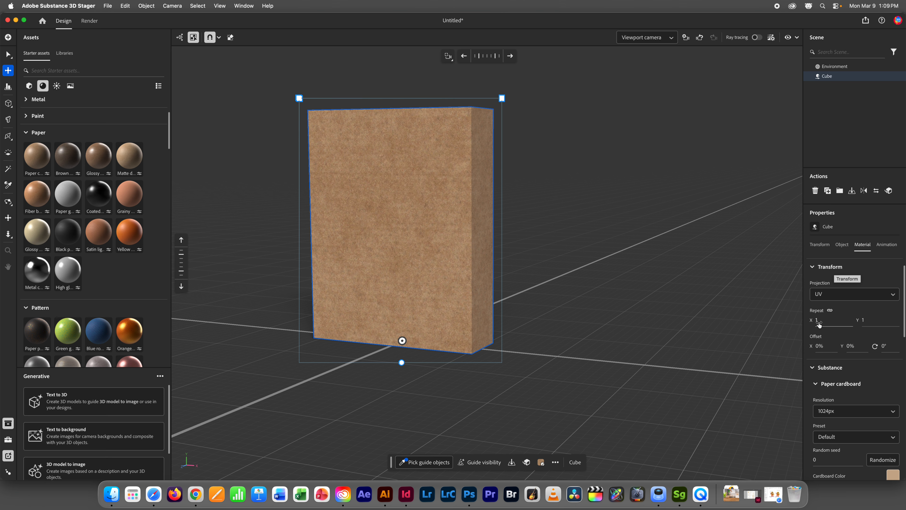
pyautogui.moveTo(819, 323); pyautogui.dragTo(825, 322)
pyautogui.click(829, 310)
pyautogui.moveTo(818, 320); pyautogui.dragTo(817, 320)
pyautogui.click(830, 310)
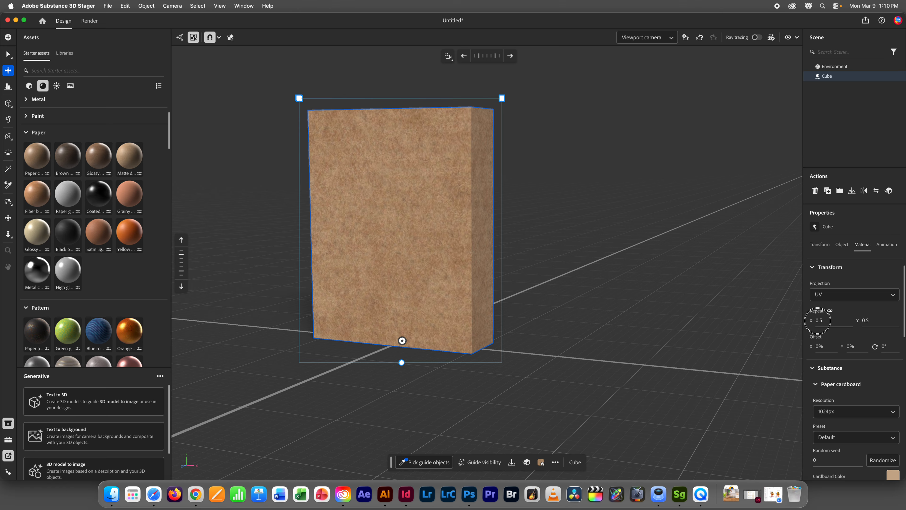
pyautogui.write('2')
pyautogui.press('Return')
pyautogui.moveTo(817, 321); pyautogui.dragTo(827, 320)
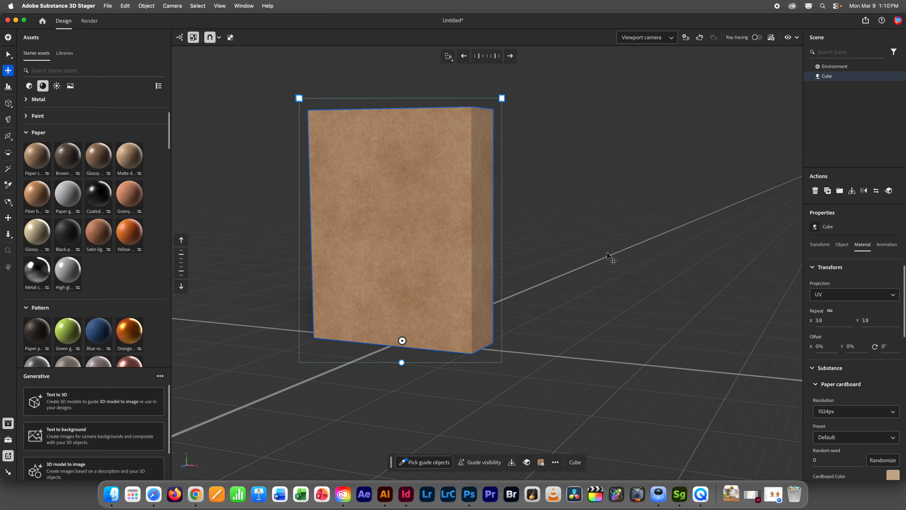
pyautogui.moveTo(904, 304); pyautogui.dragTo(904, 309)
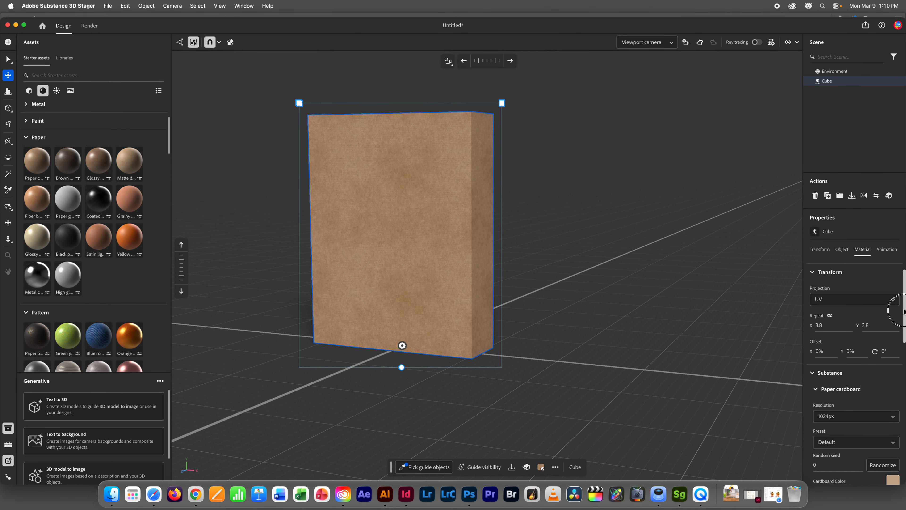
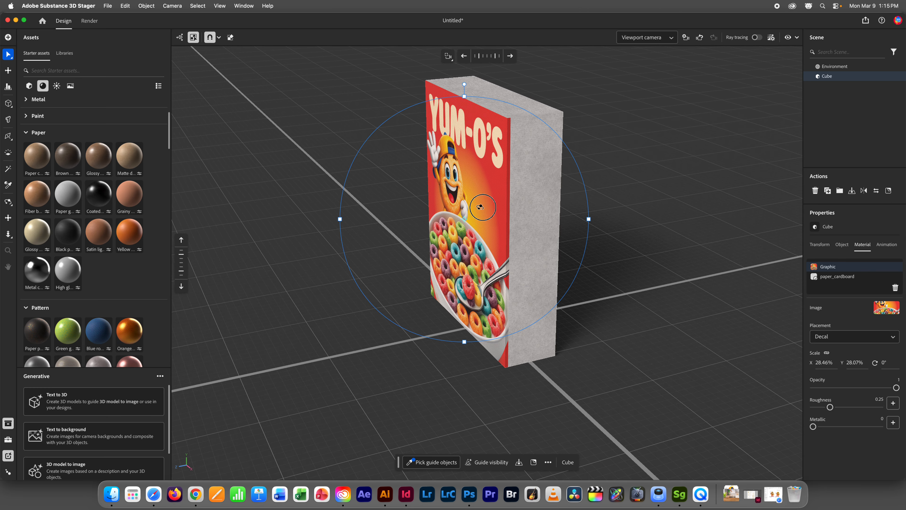
# - View the box's unlit side and add a Directional physical light from the starter assets to the scene
pyautogui.moveTo(481, 207); pyautogui.dragTo(356, 330, button='right')
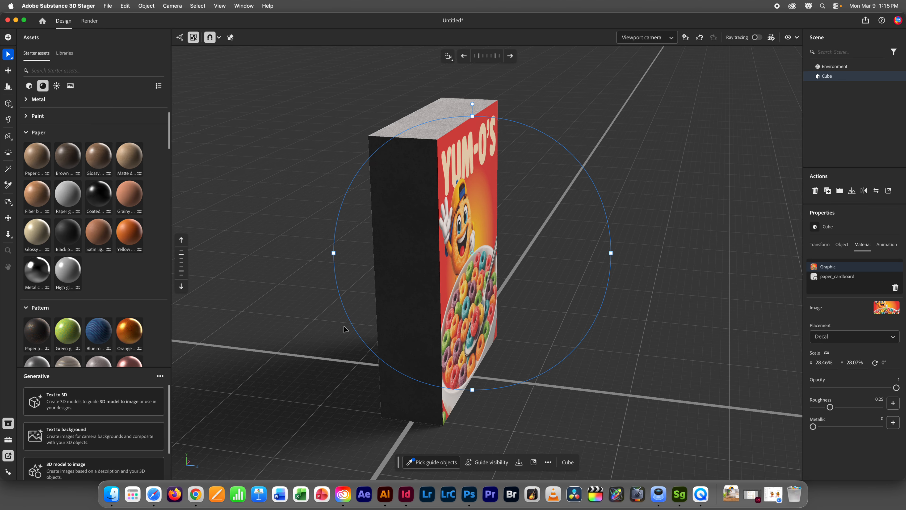
pyautogui.click(57, 86)
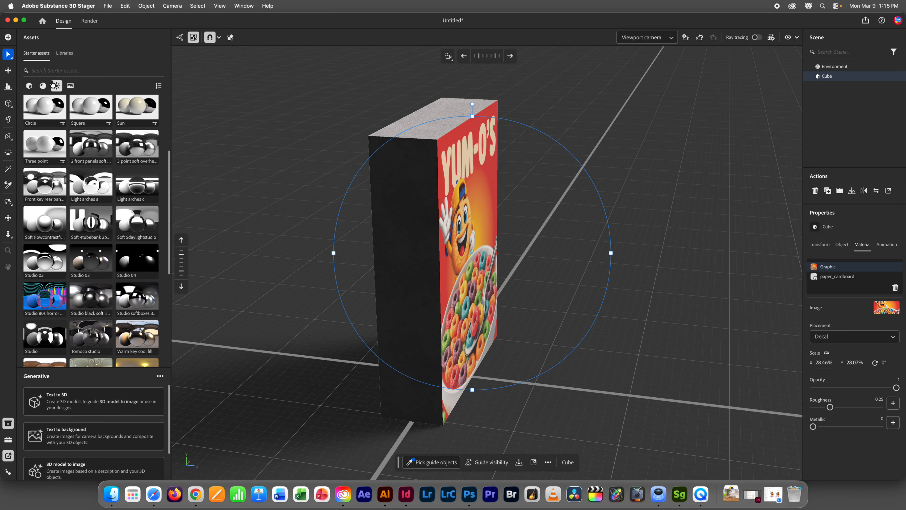
pyautogui.scroll(3, 104, 231)
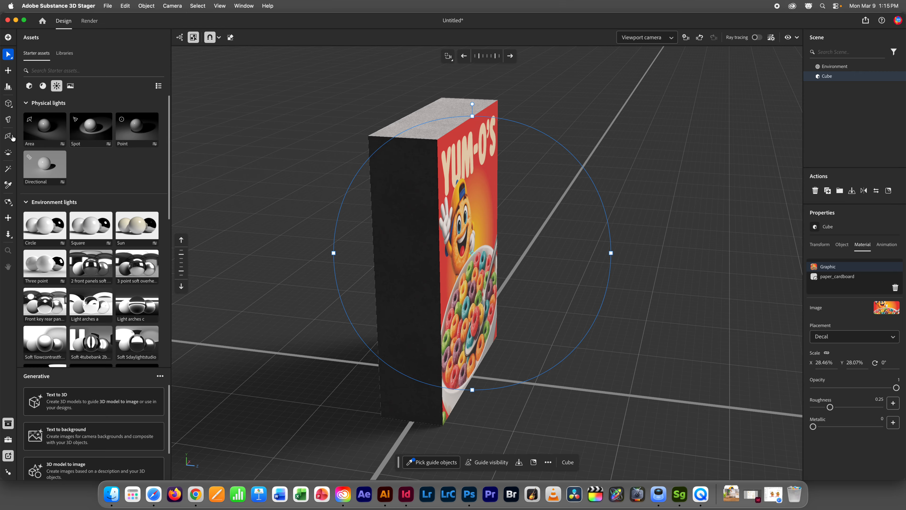
pyautogui.click(830, 66)
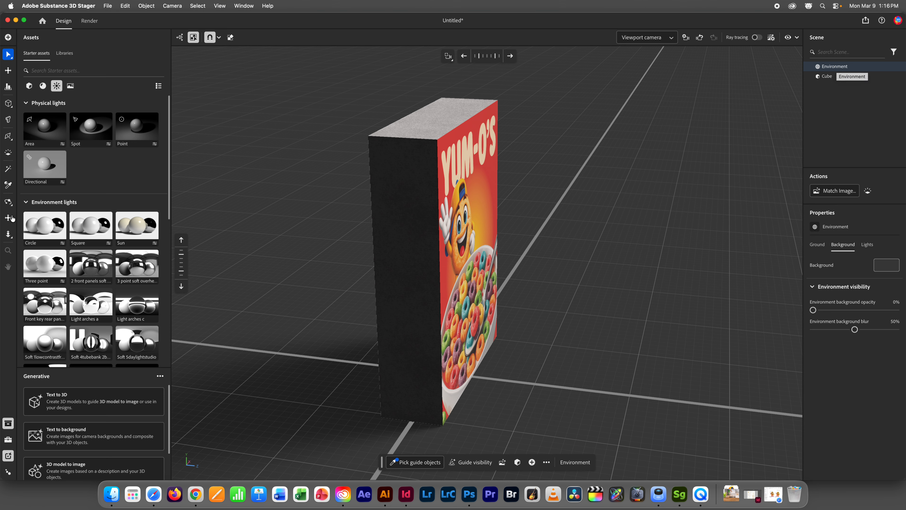
pyautogui.moveTo(46, 169)
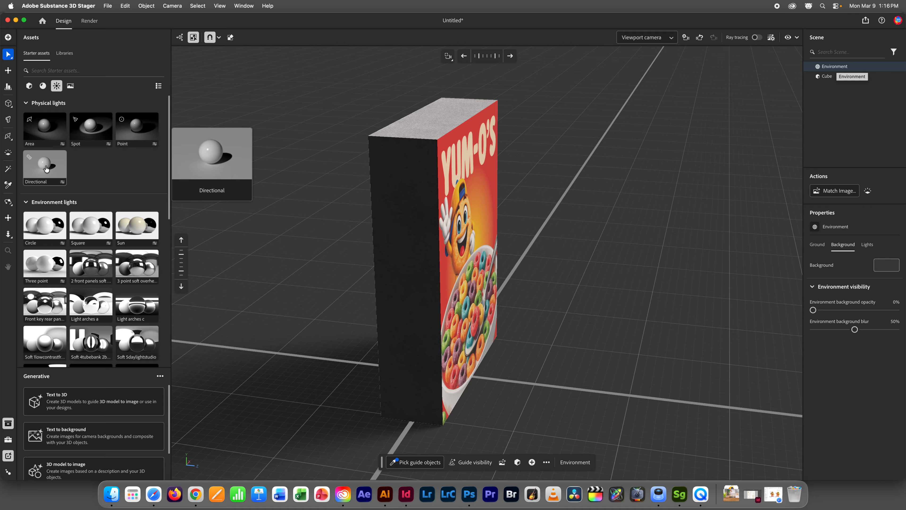
pyautogui.moveTo(169, 201)
pyautogui.mouseDown()
pyautogui.moveTo(168, 357)
pyautogui.moveTo(163, 197)
pyautogui.mouseUp()
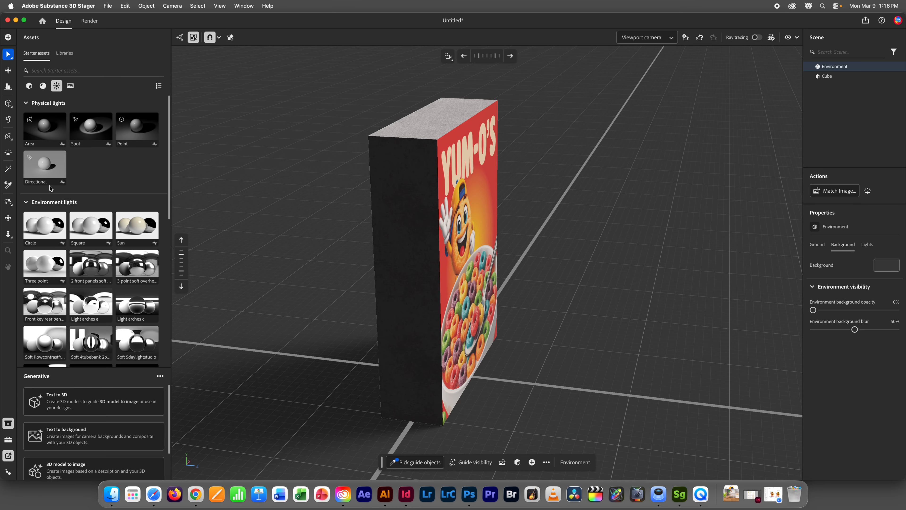
pyautogui.click(47, 166)
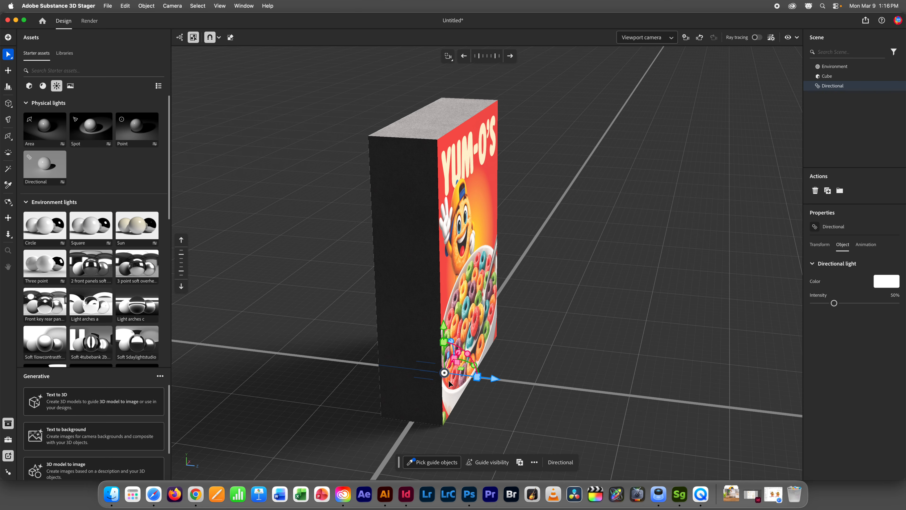
# - Move the directional light beside the box's unlit side to about X -10.5 cm, Z -36 cm and rotate it about -48° around Y
pyautogui.click(433, 369)
pyautogui.moveTo(432, 368); pyautogui.dragTo(261, 334)
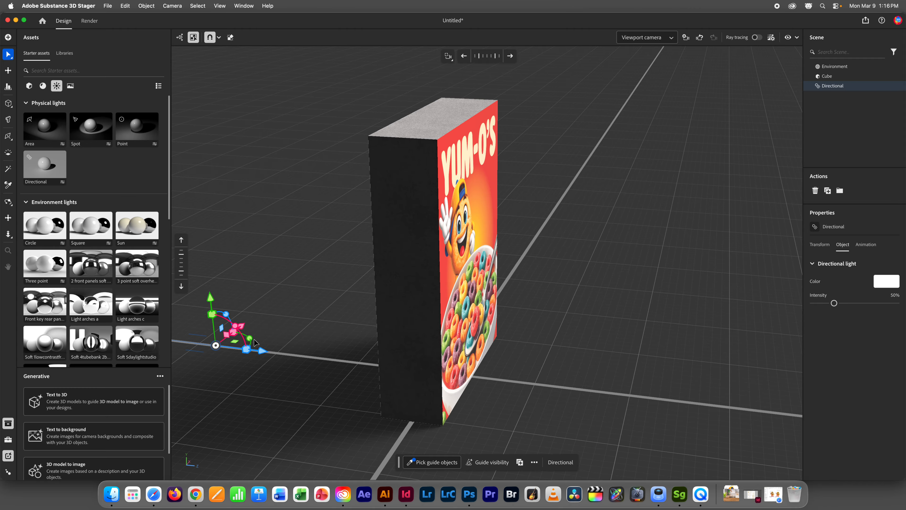
pyautogui.moveTo(236, 316)
pyautogui.mouseDown()
pyautogui.moveTo(218, 313)
pyautogui.moveTo(253, 348)
pyautogui.moveTo(228, 371)
pyautogui.moveTo(243, 343)
pyautogui.moveTo(224, 333)
pyautogui.moveTo(193, 332)
pyautogui.moveTo(182, 353)
pyautogui.moveTo(201, 371)
pyautogui.moveTo(236, 367)
pyautogui.moveTo(129, 351)
pyautogui.mouseUp()
pyautogui.moveTo(130, 314)
pyautogui.mouseDown()
pyautogui.moveTo(210, 310)
pyautogui.moveTo(333, 322)
pyautogui.moveTo(340, 308)
pyautogui.moveTo(357, 323)
pyautogui.moveTo(359, 335)
pyautogui.moveTo(328, 361)
pyautogui.moveTo(239, 380)
pyautogui.mouseUp()
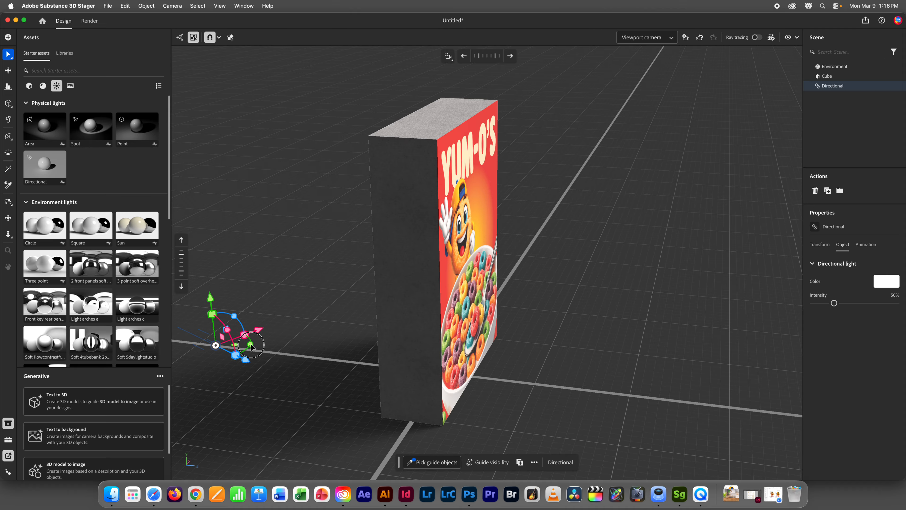
pyautogui.moveTo(249, 345)
pyautogui.mouseDown()
pyautogui.moveTo(251, 301)
pyautogui.moveTo(203, 298)
pyautogui.moveTo(177, 309)
pyautogui.moveTo(194, 324)
pyautogui.mouseUp()
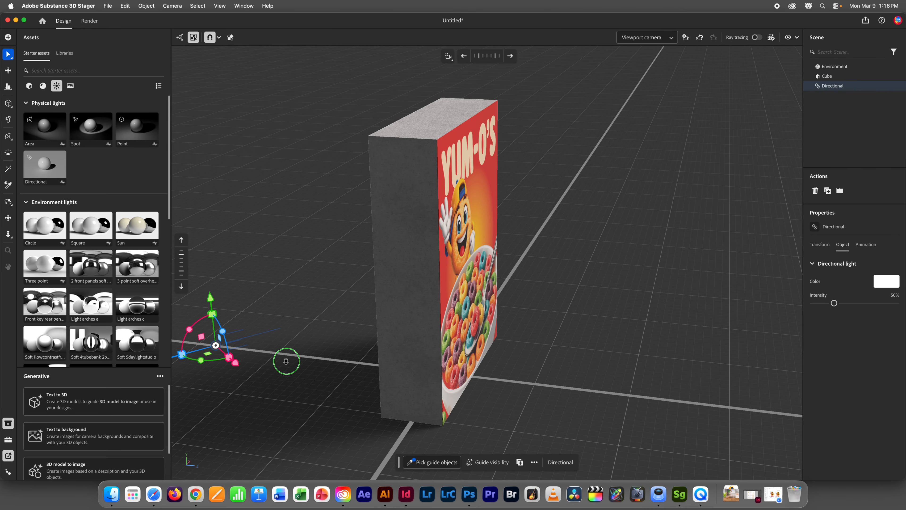
pyautogui.keyDown('alt'); pyautogui.keyDown('super'); pyautogui.moveTo(289, 359); pyautogui.dragTo(323, 323); pyautogui.keyUp('super'); pyautogui.keyUp('alt')
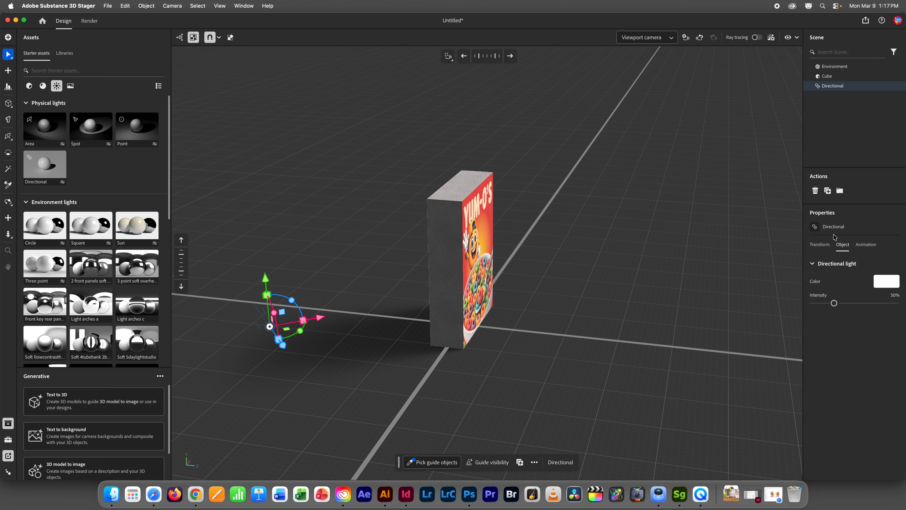
# - Raise the directional light's intensity to 139%
pyautogui.click(826, 248)
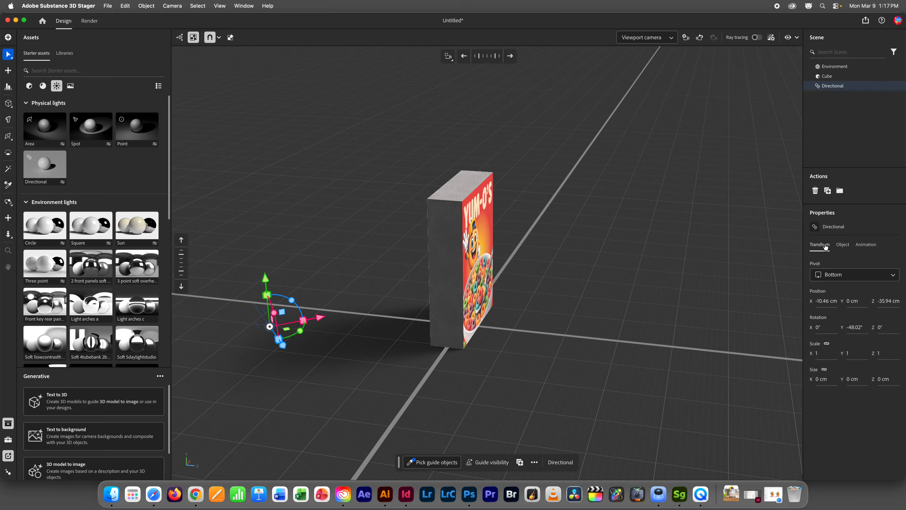
pyautogui.click(841, 247)
pyautogui.moveTo(837, 307); pyautogui.dragTo(871, 306)
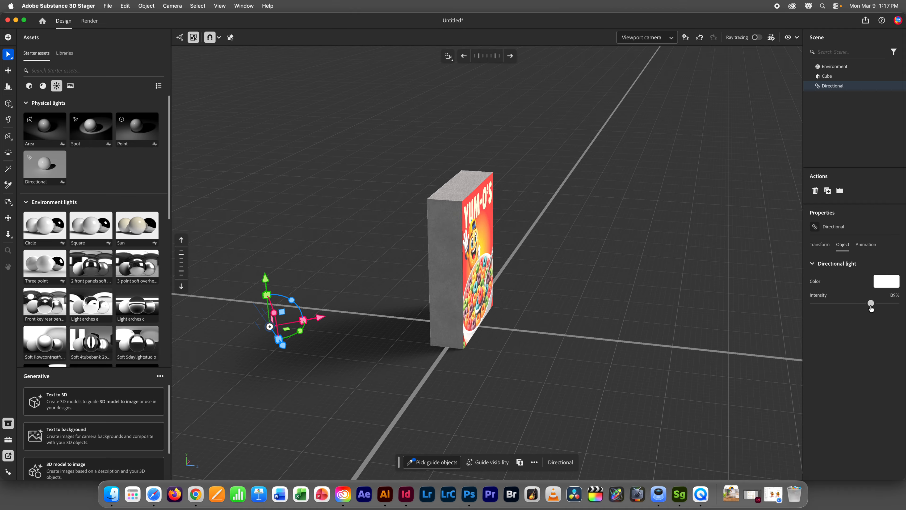
# - Set the directional light's Y rotation to -38° and view the box up close
pyautogui.click(824, 246)
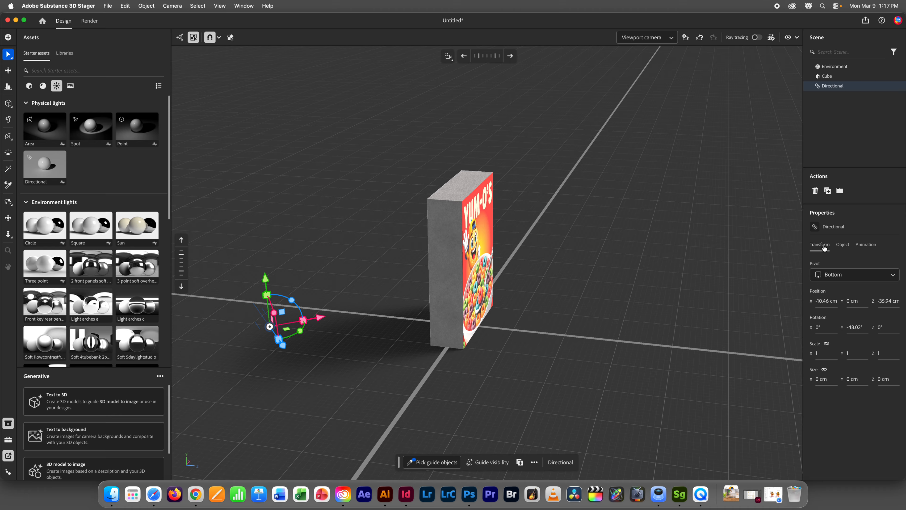
pyautogui.click(849, 329)
pyautogui.moveTo(849, 328); pyautogui.dragTo(855, 327)
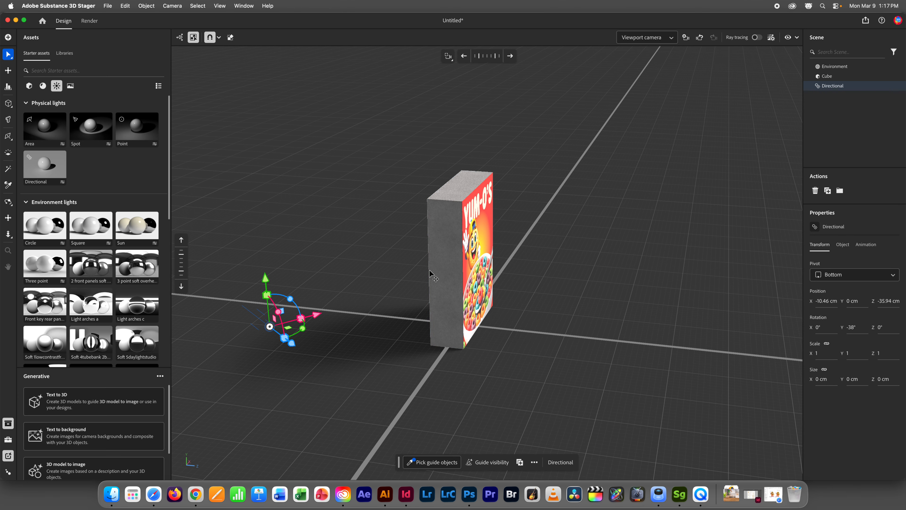
pyautogui.scroll(5, 429, 274)
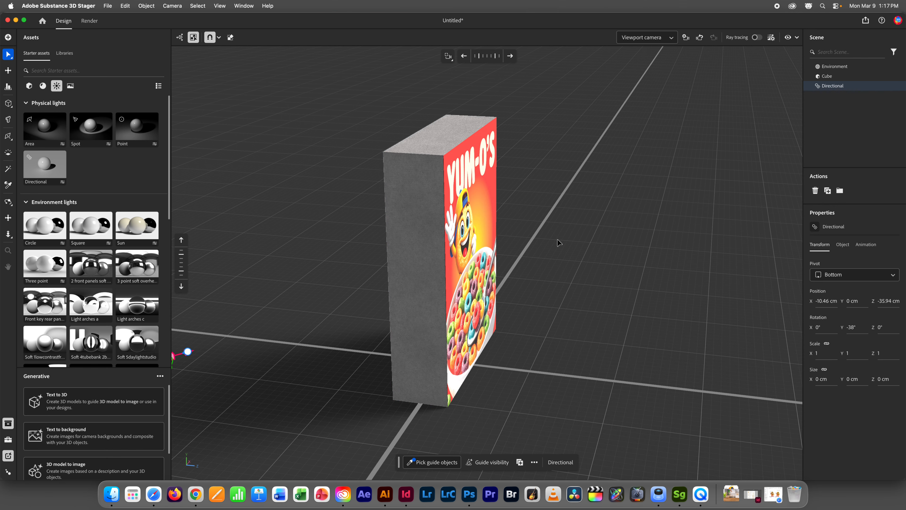
# - Select the Yum-O's graphic in the cube's material and narrow the decal on the front face to about 28.34% X scale
pyautogui.scroll(-5, 473, 252)
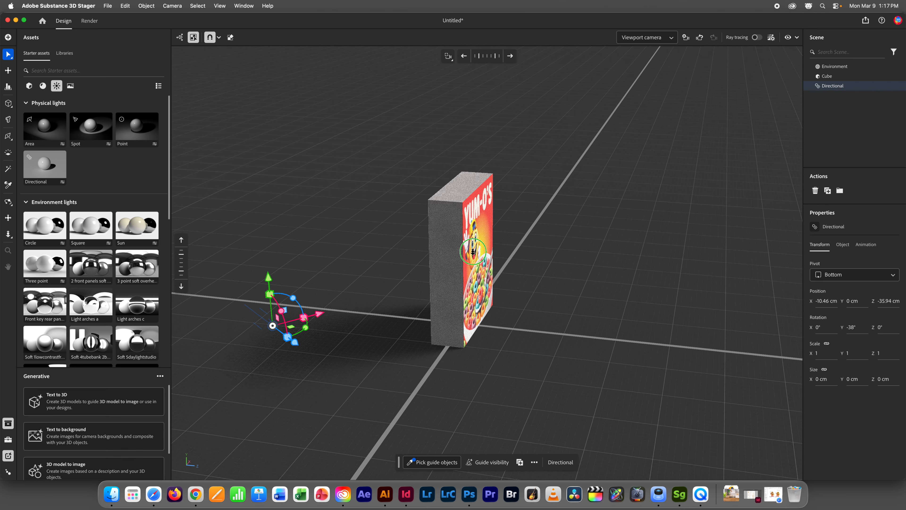
pyautogui.scroll(-2, 472, 252)
pyautogui.scroll(5, 535, 237)
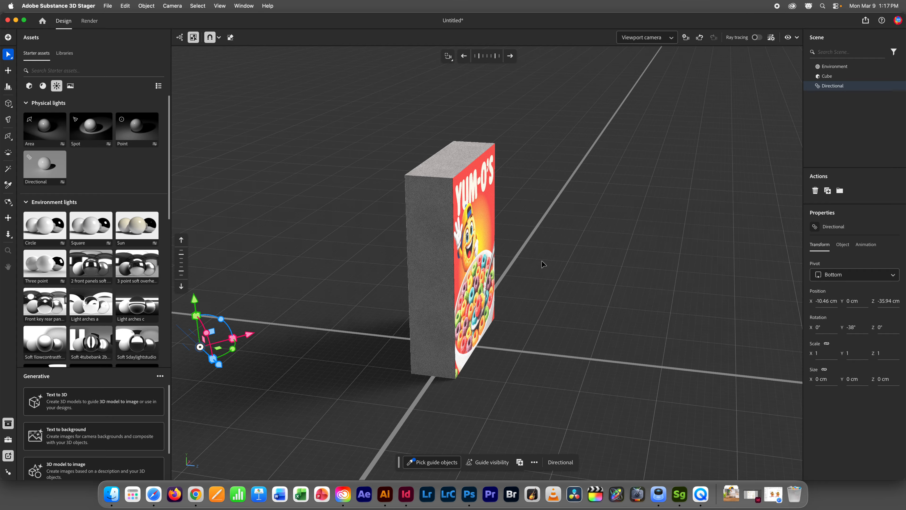
pyautogui.keyDown('alt'); pyautogui.moveTo(491, 307); pyautogui.dragTo(331, 243); pyautogui.keyUp('alt')
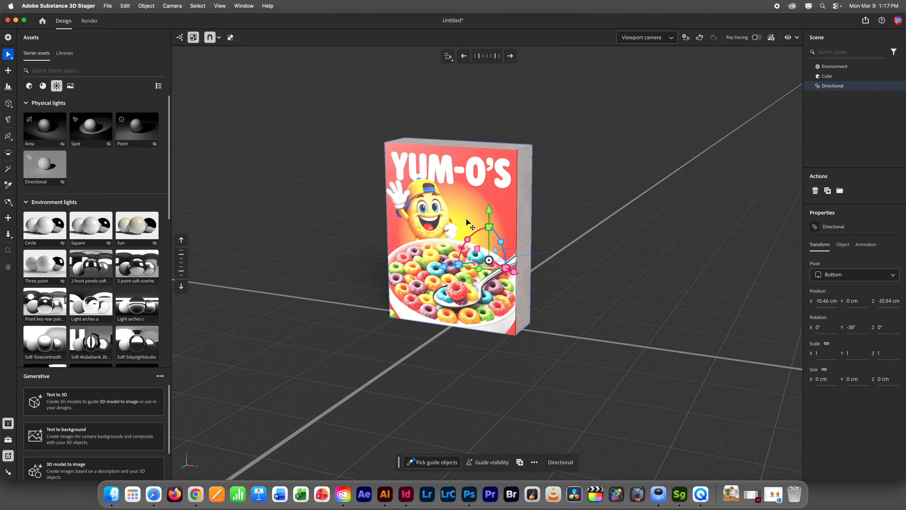
pyautogui.click(469, 186)
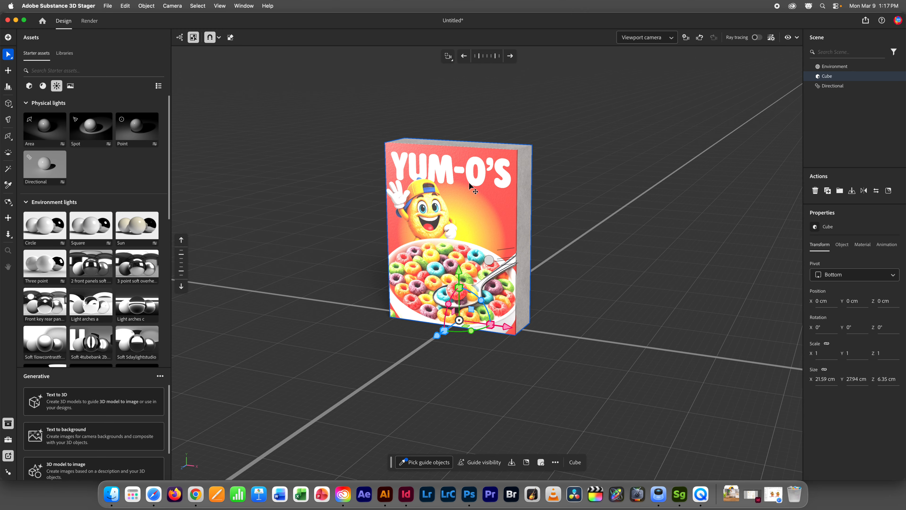
pyautogui.click(863, 247)
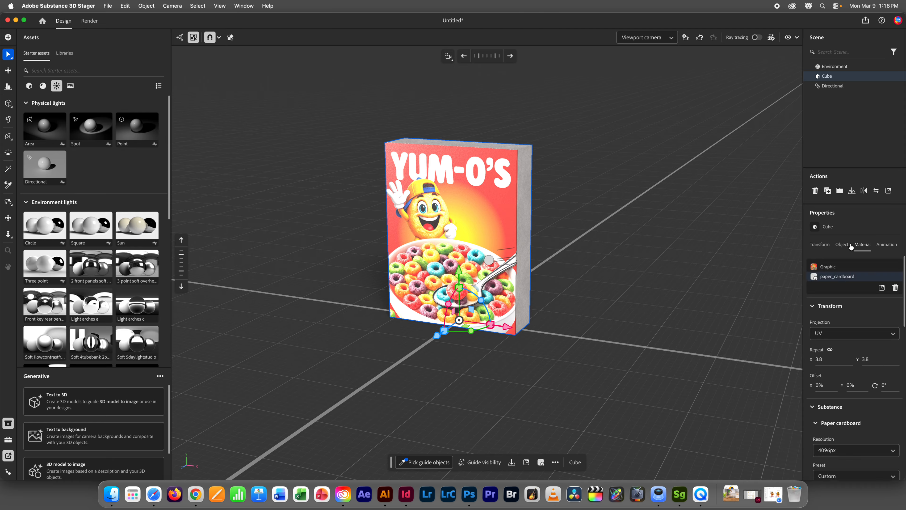
pyautogui.click(830, 269)
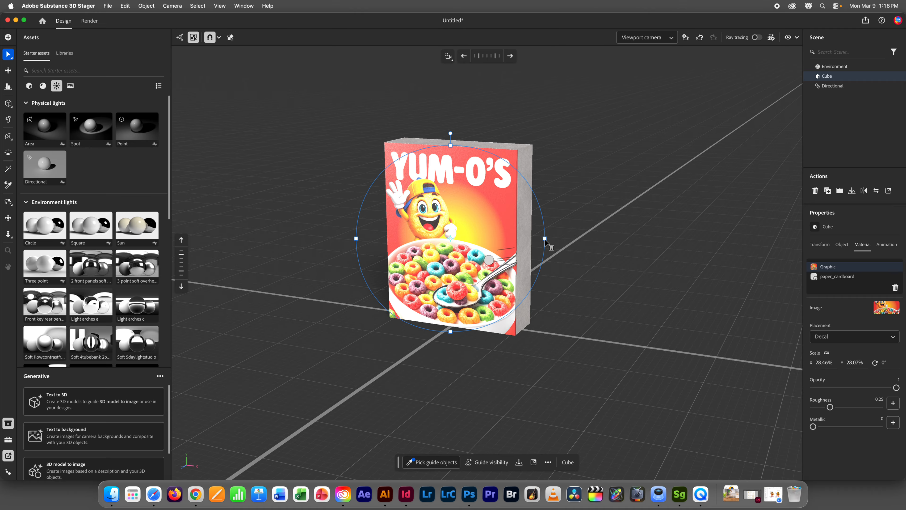
pyautogui.moveTo(544, 238); pyautogui.dragTo(545, 241)
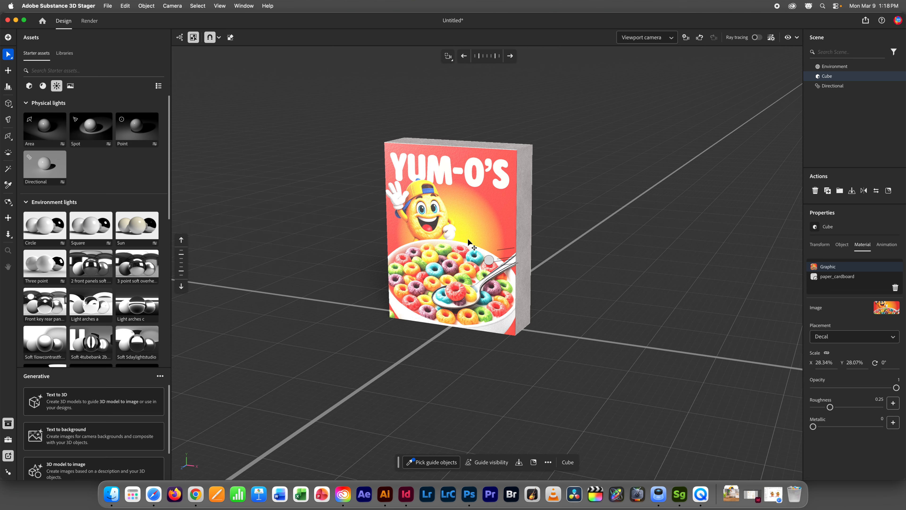
pyautogui.click(468, 238)
pyautogui.moveTo(324, 273); pyautogui.dragTo(342, 276)
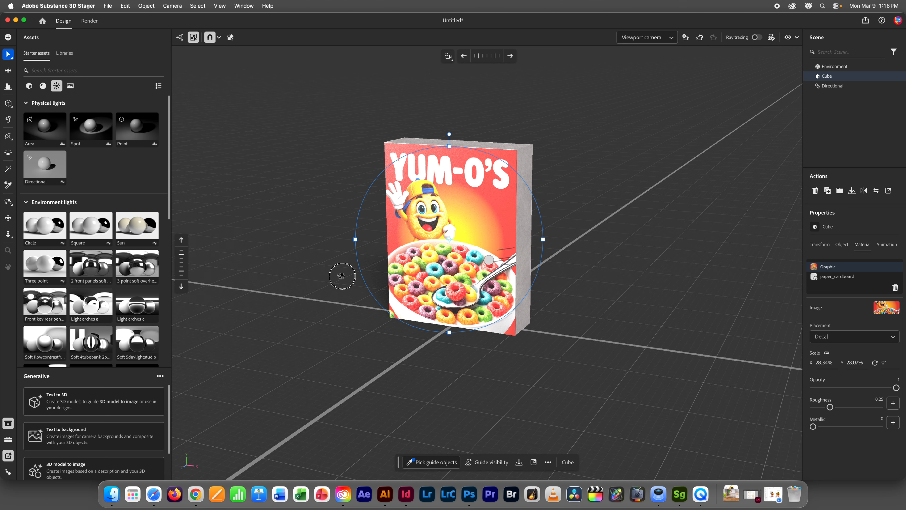